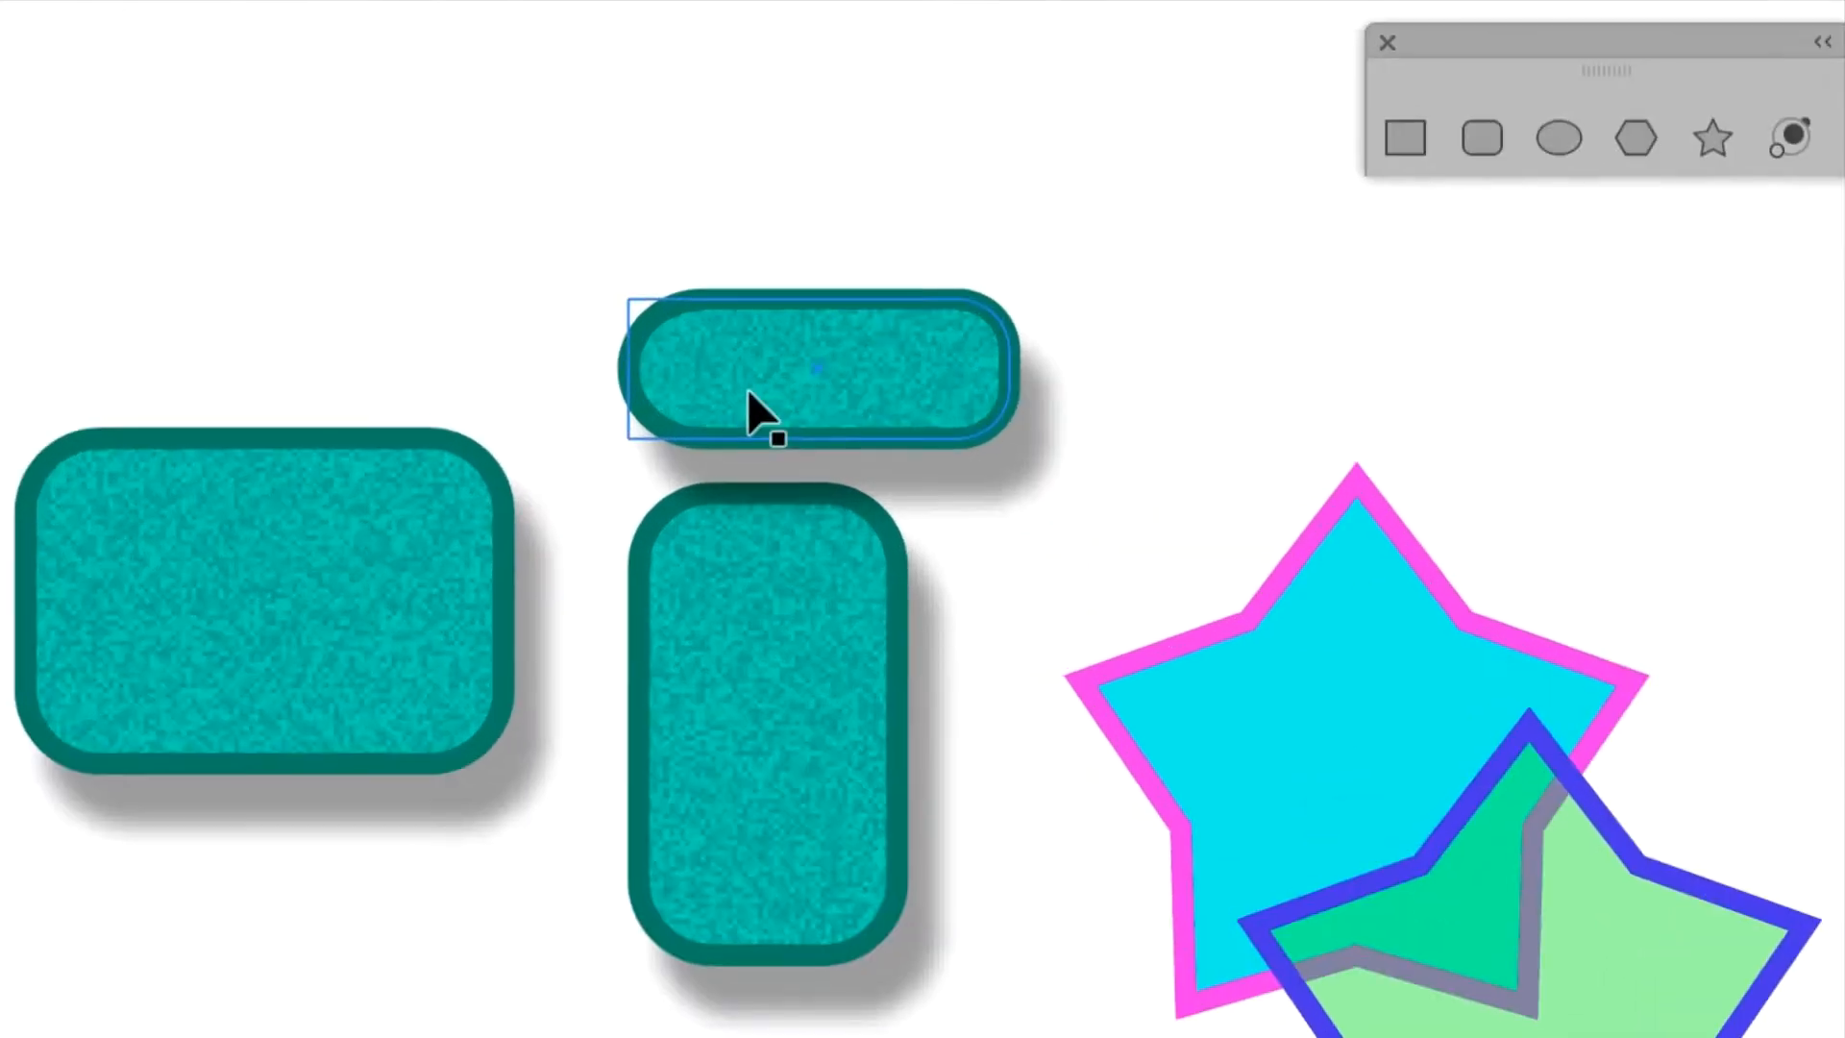
Move the small horizontal rounded rectangle and the tall one so that both overlap the large rounded rectangle
{"action": "left_click_drag", "start_coordinate": [749, 391], "coordinate": [604, 709]}
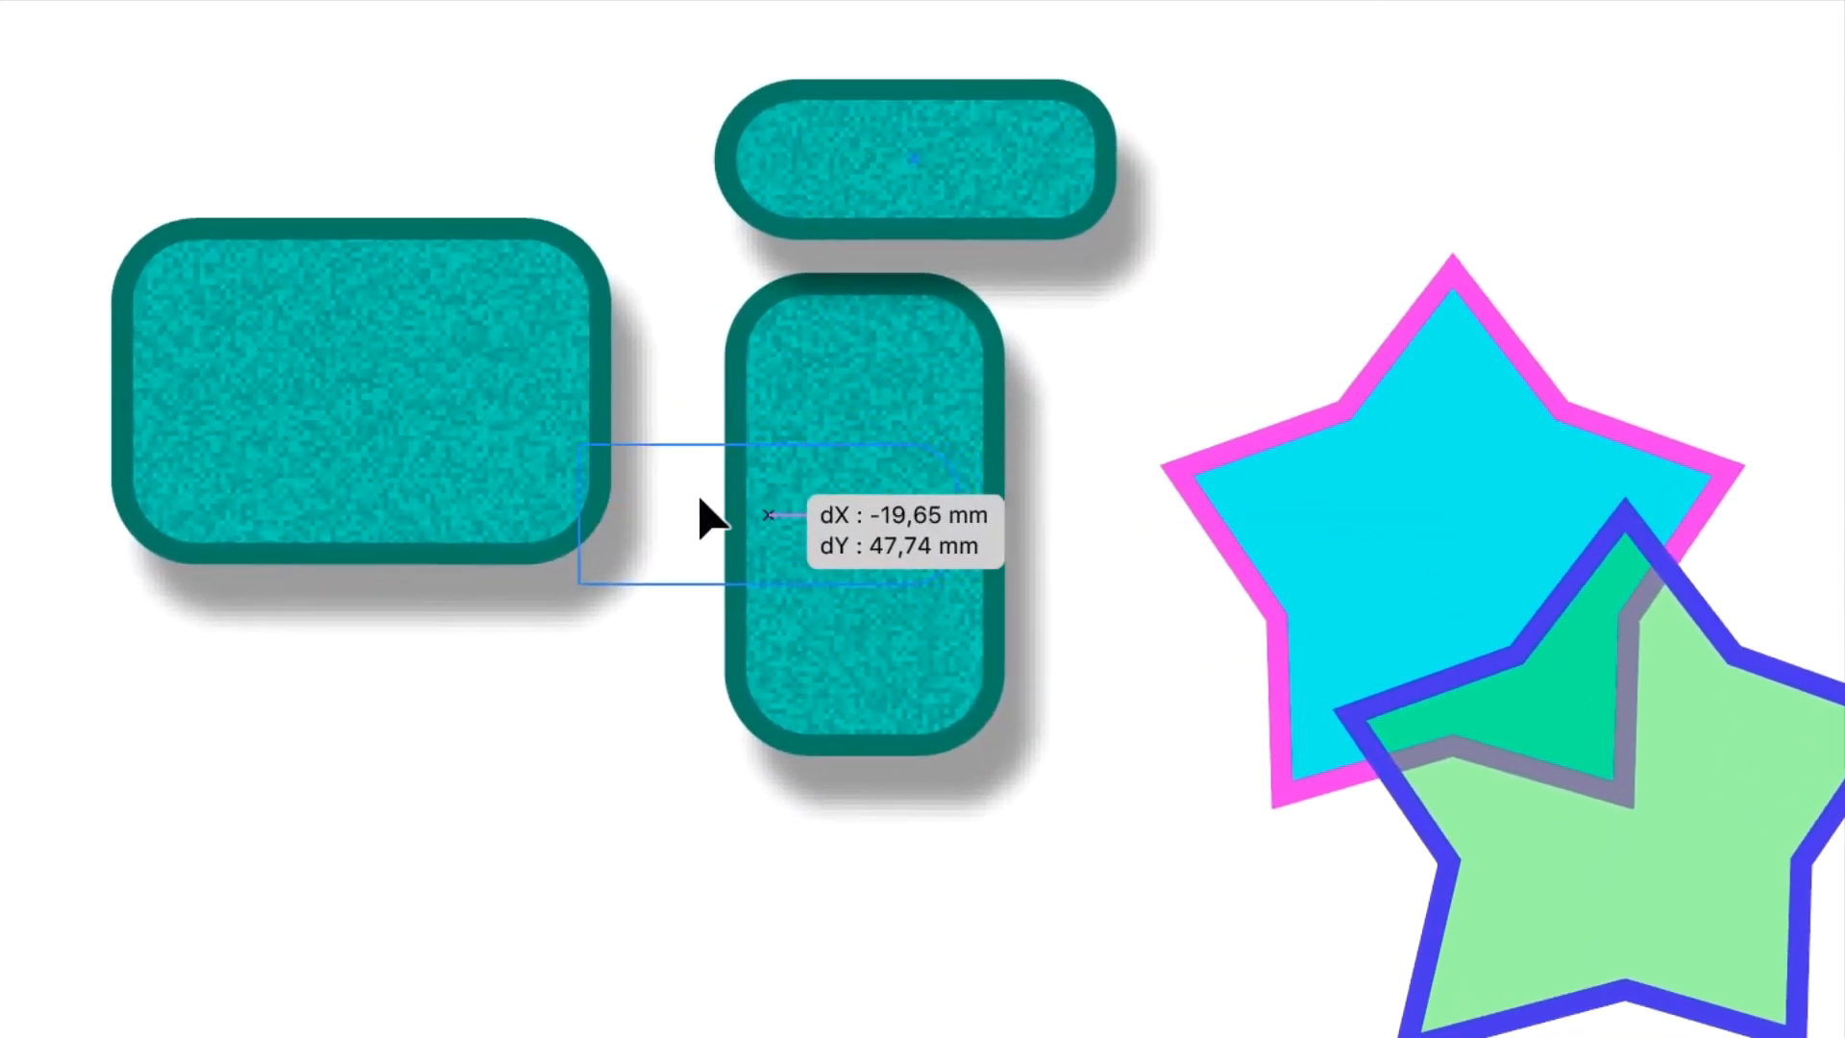
{"action": "left_click_drag", "start_coordinate": [706, 519], "coordinate": [684, 453]}
{"action": "left_click", "coordinate": [610, 465]}
{"action": "left_click", "coordinate": [731, 697]}
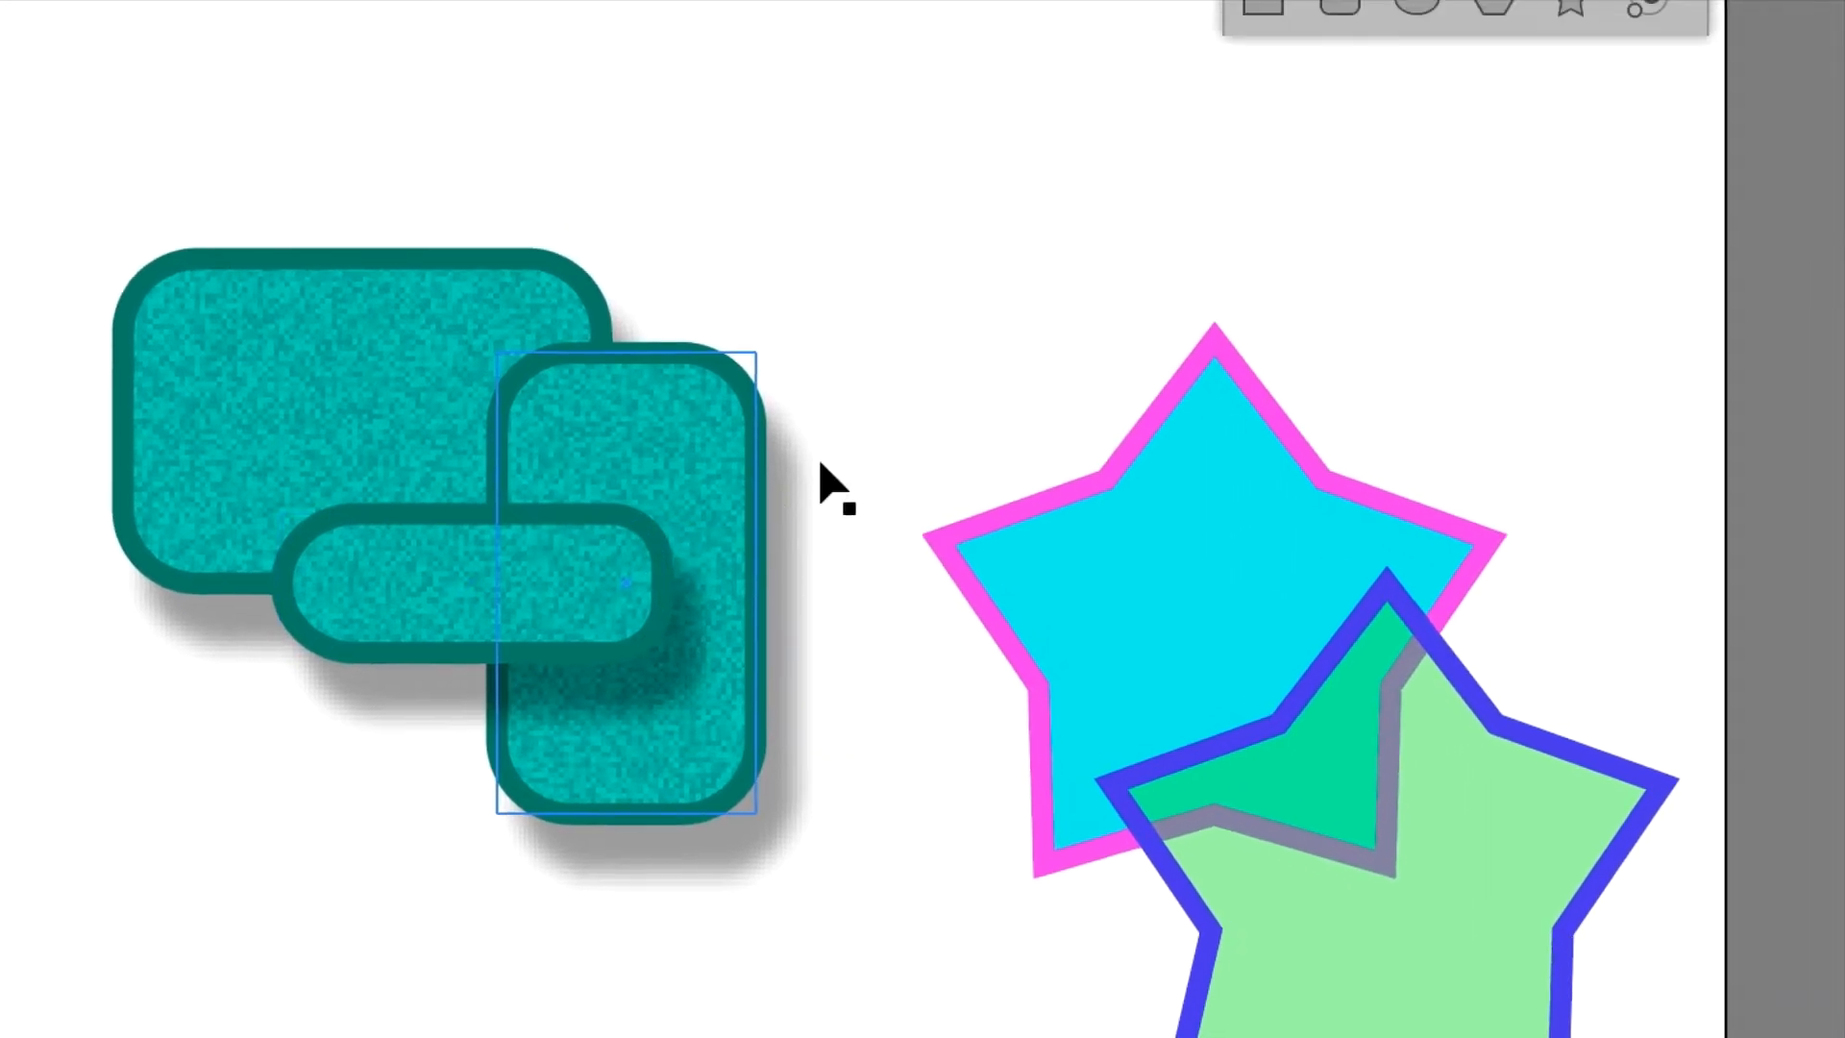
Send the tall rounded rectangle to the back with the Arrière-plan arrange command
{"action": "left_click", "coordinate": [821, 466]}
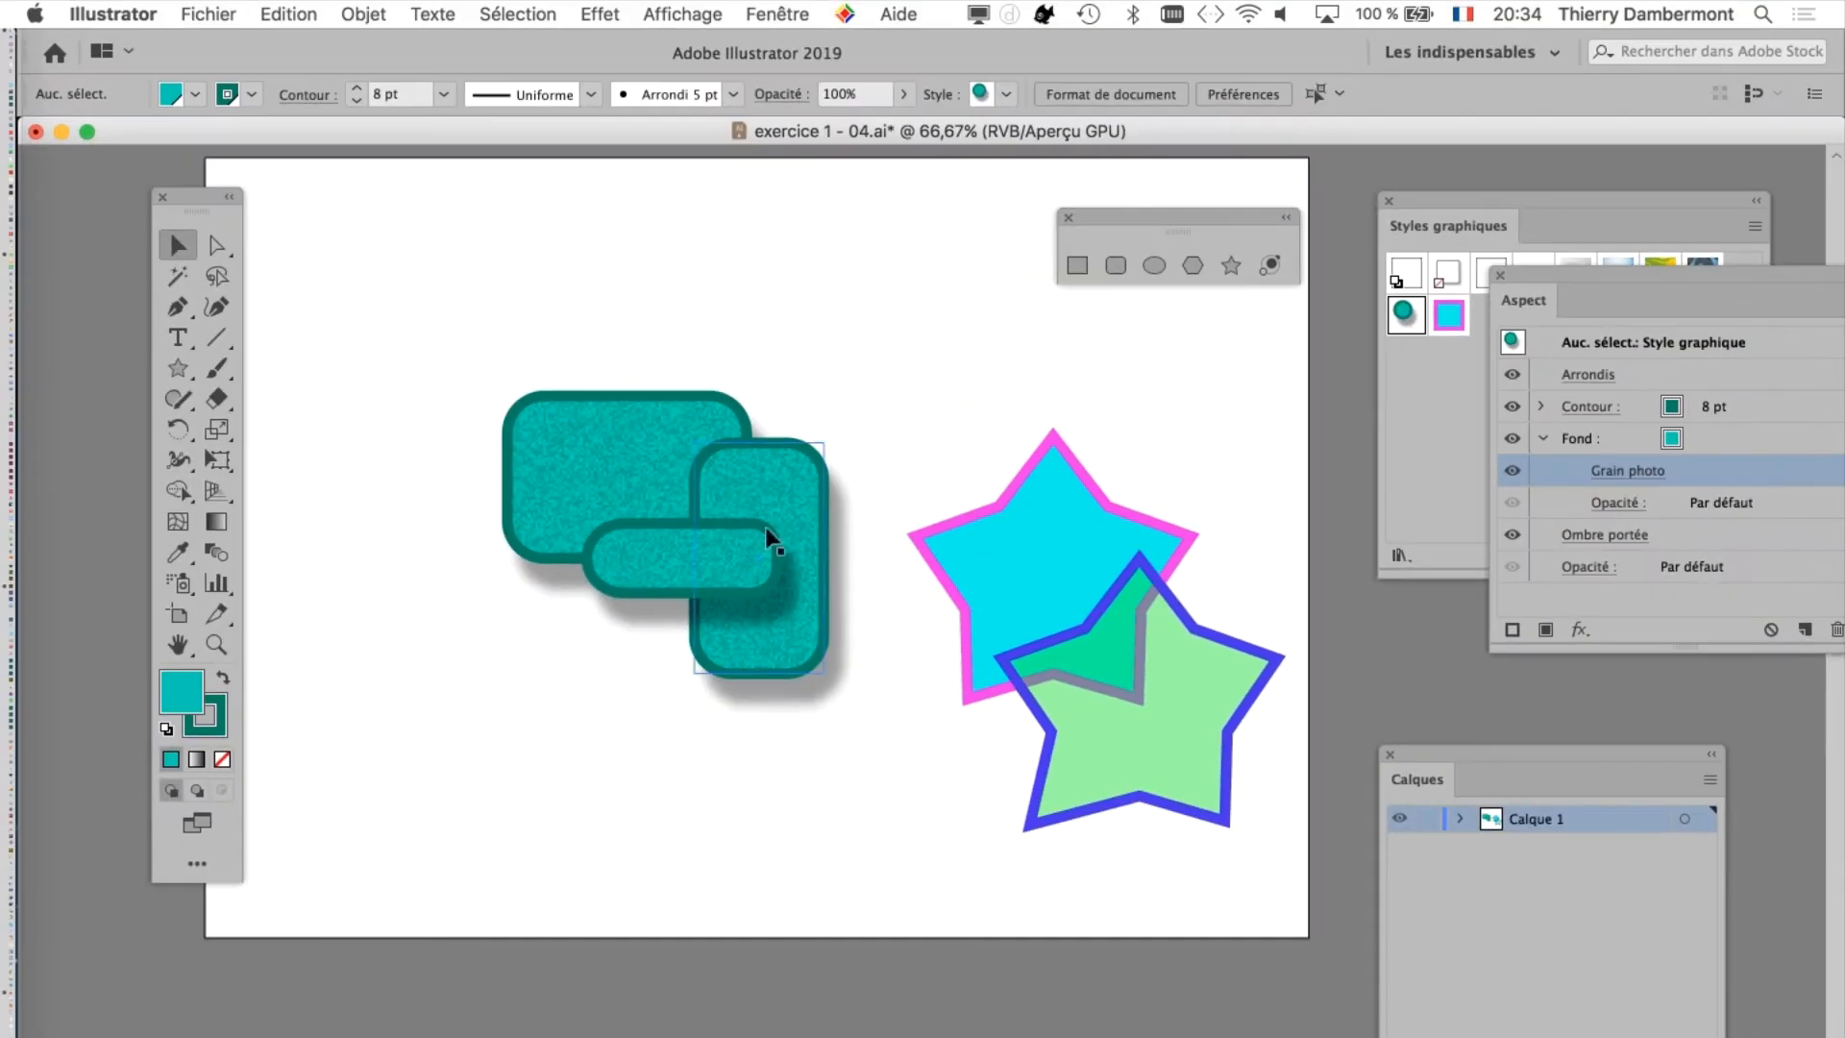
{"action": "left_click", "coordinate": [372, 662]}
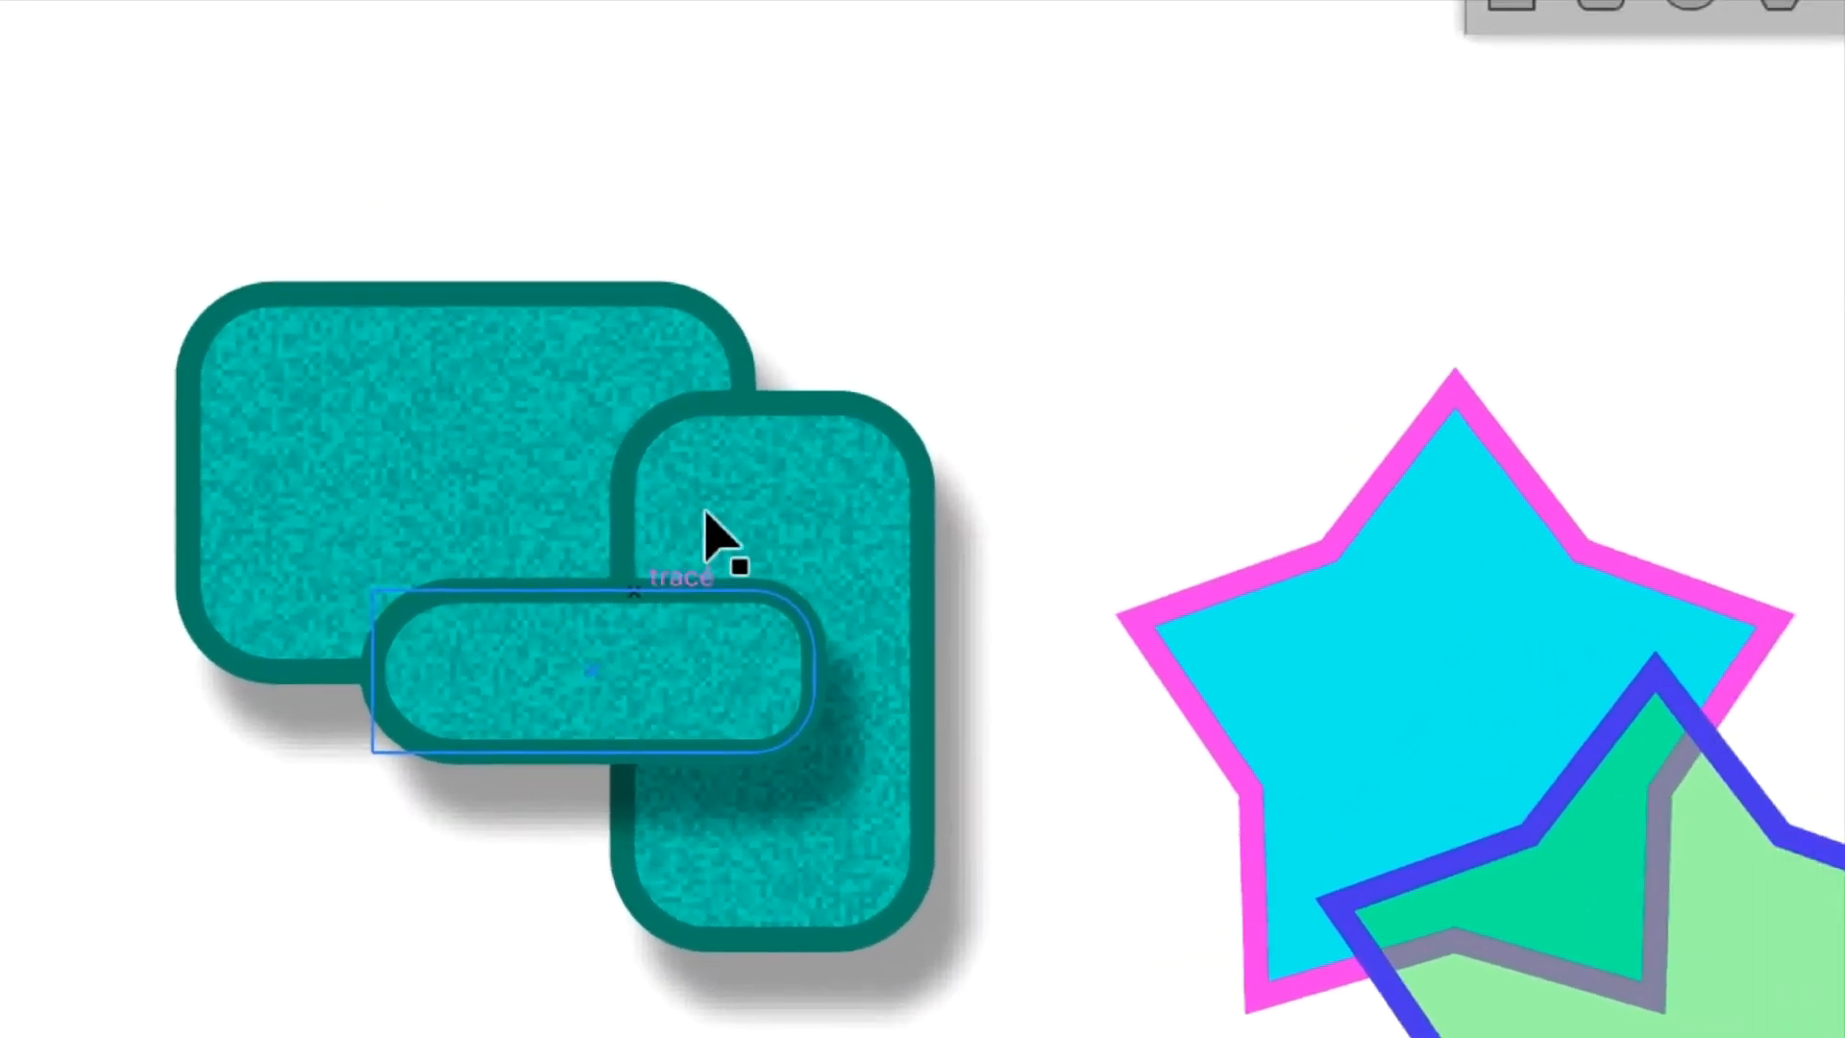
{"action": "left_click", "coordinate": [739, 481]}
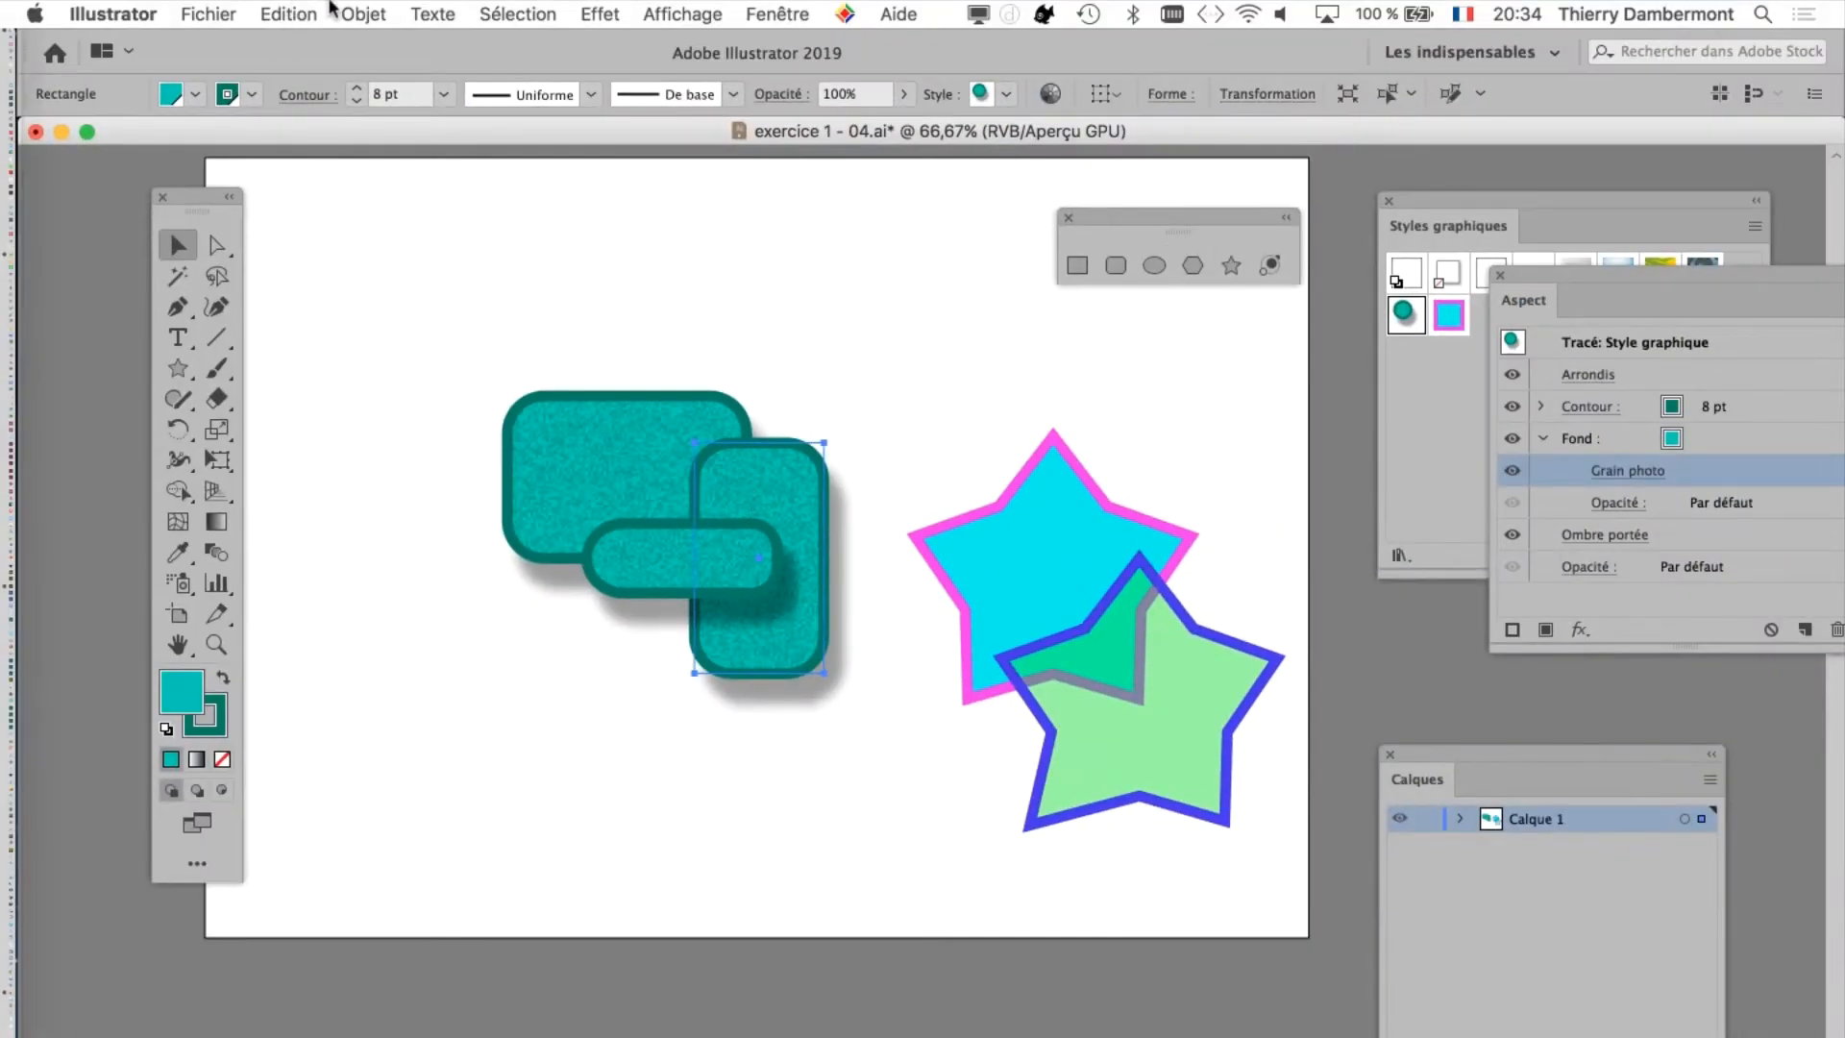
{"action": "left_click", "coordinate": [357, 14]}
{"action": "mouse_move", "coordinate": [397, 75]}
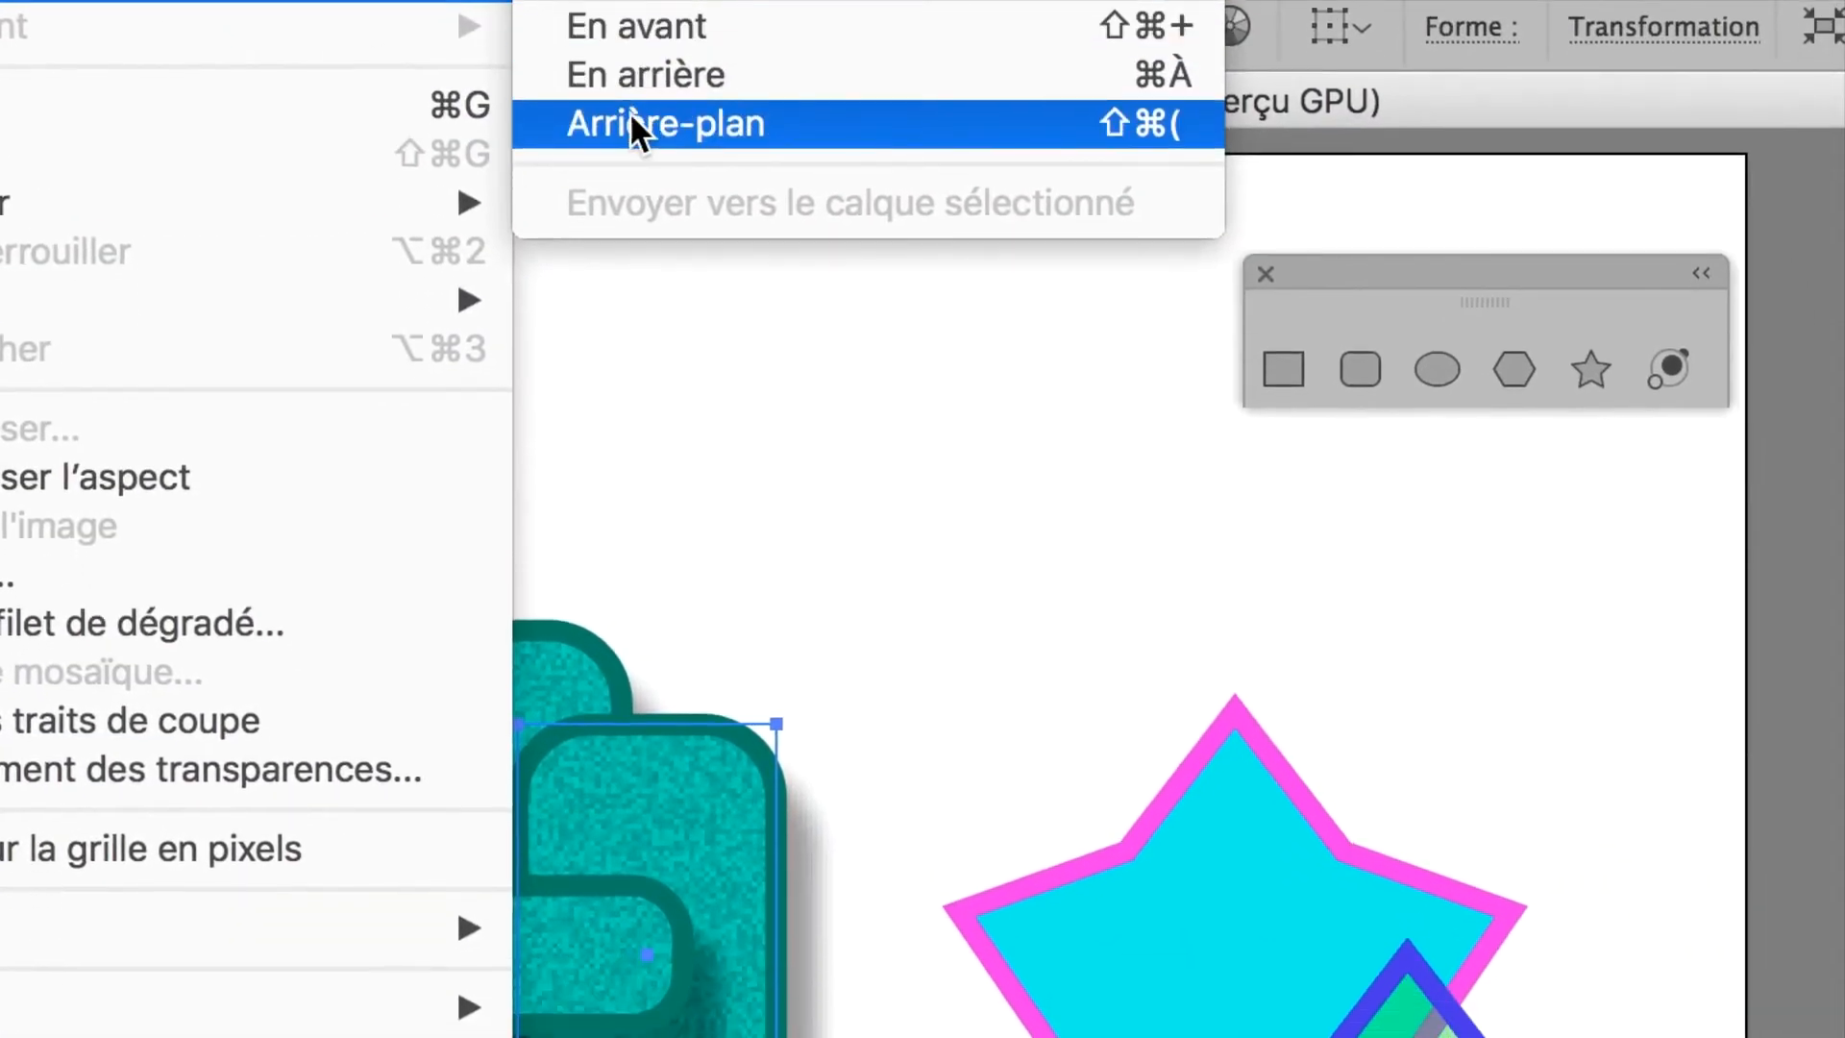
{"action": "left_click", "coordinate": [836, 218]}
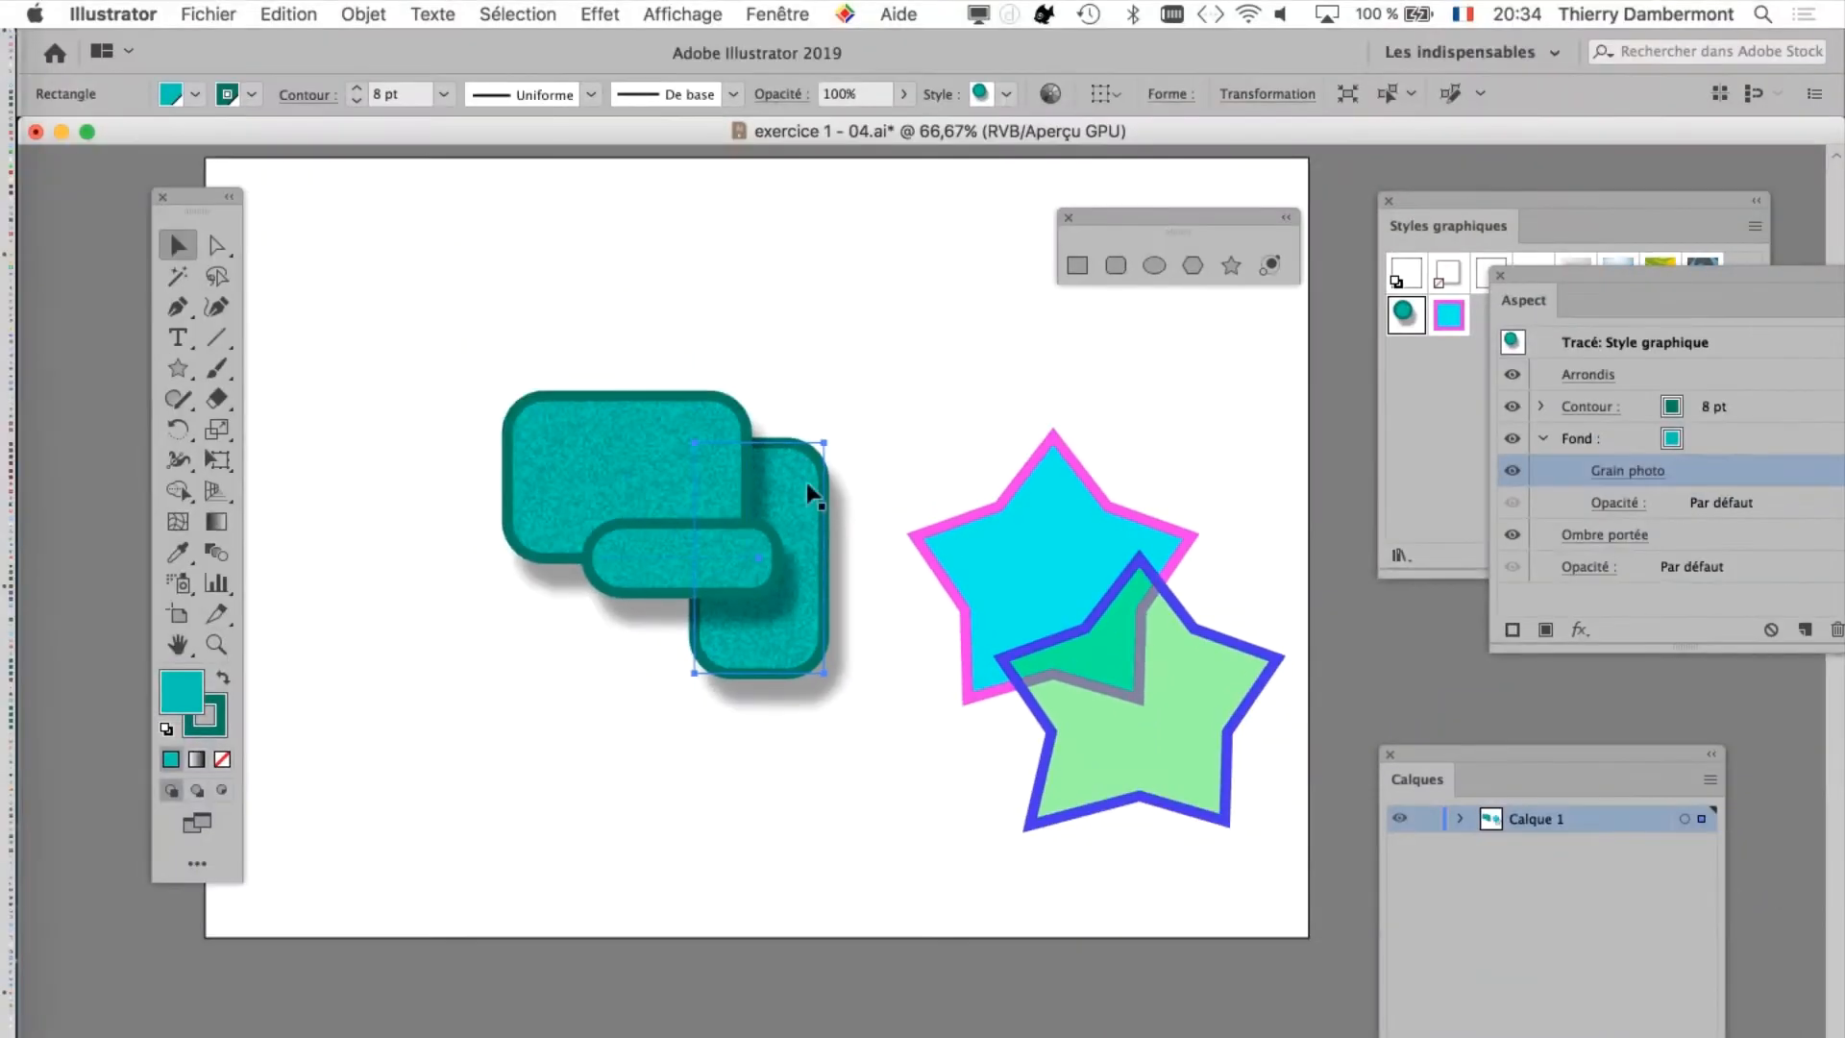
Bring the tall rounded rectangle to the front with the Premier plan arrange command
{"action": "left_click", "coordinate": [363, 13]}
{"action": "mouse_move", "coordinate": [397, 76]}
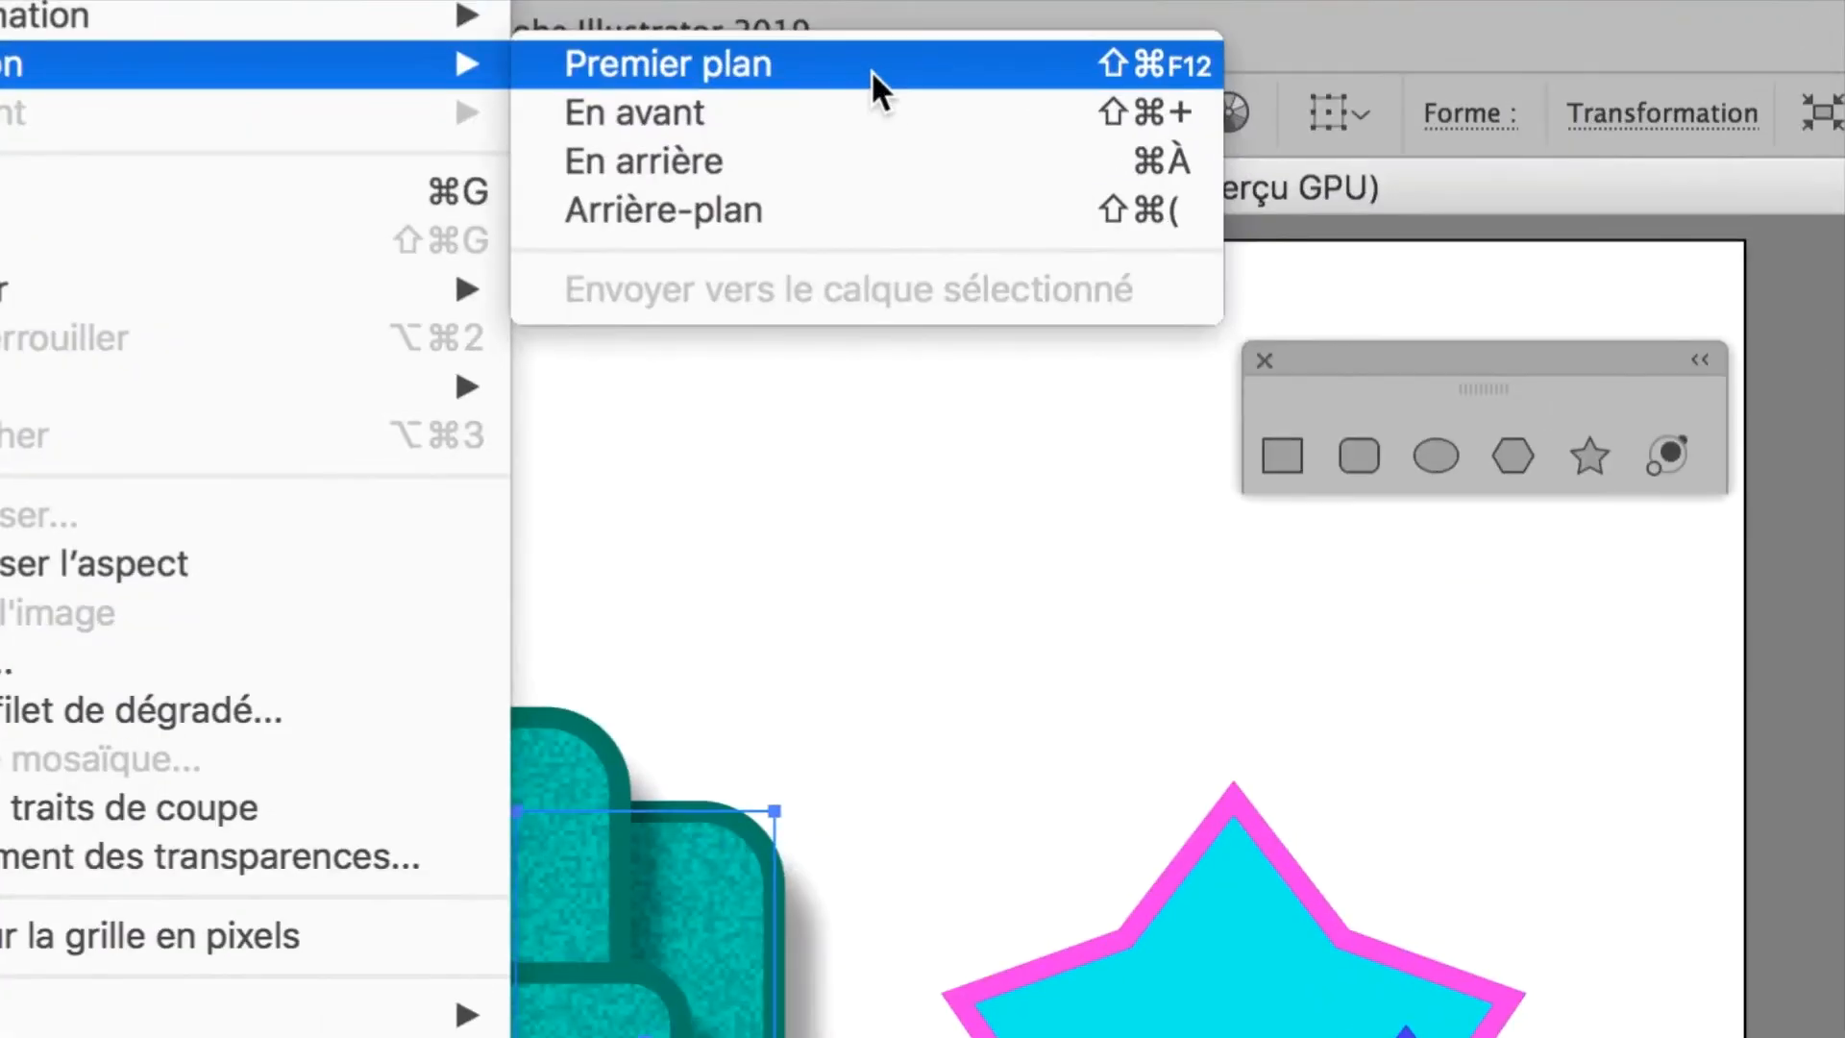
{"action": "left_click", "coordinate": [873, 72]}
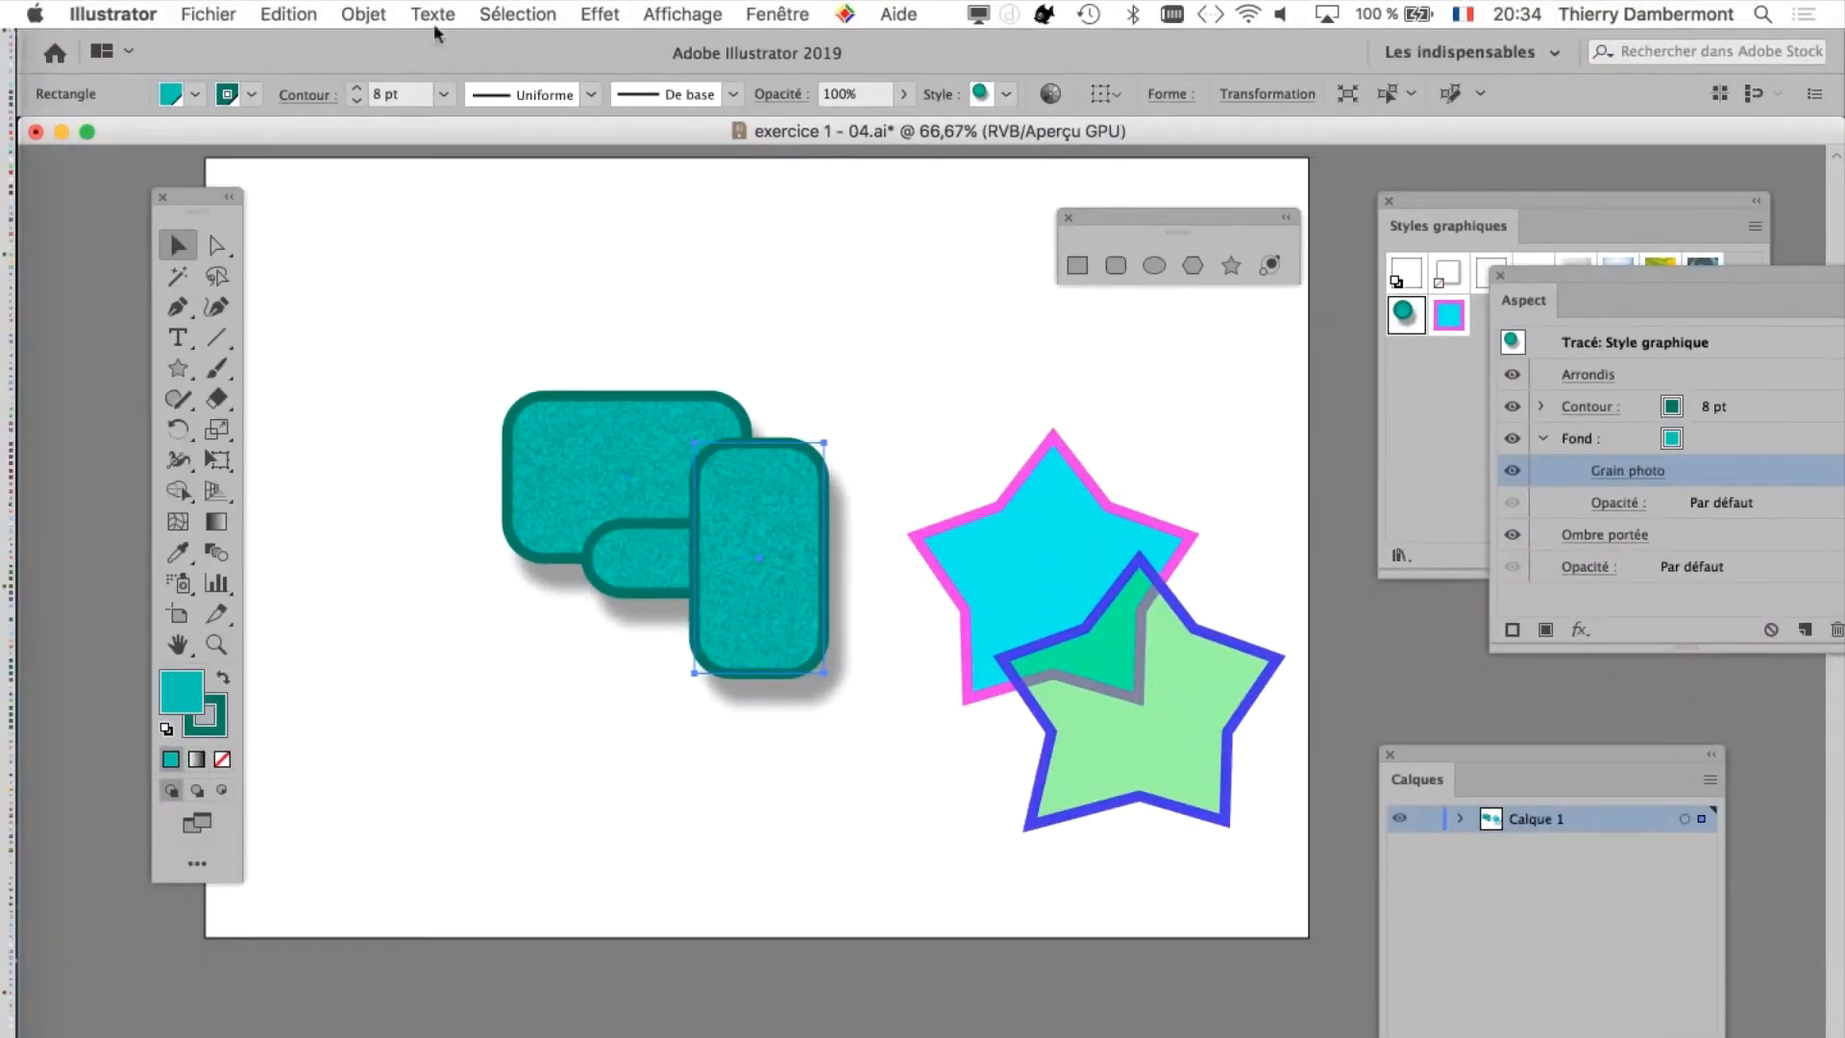
Send the tall rounded rectangle backward in the stacking order with the En arrière command
{"action": "left_click", "coordinate": [365, 13]}
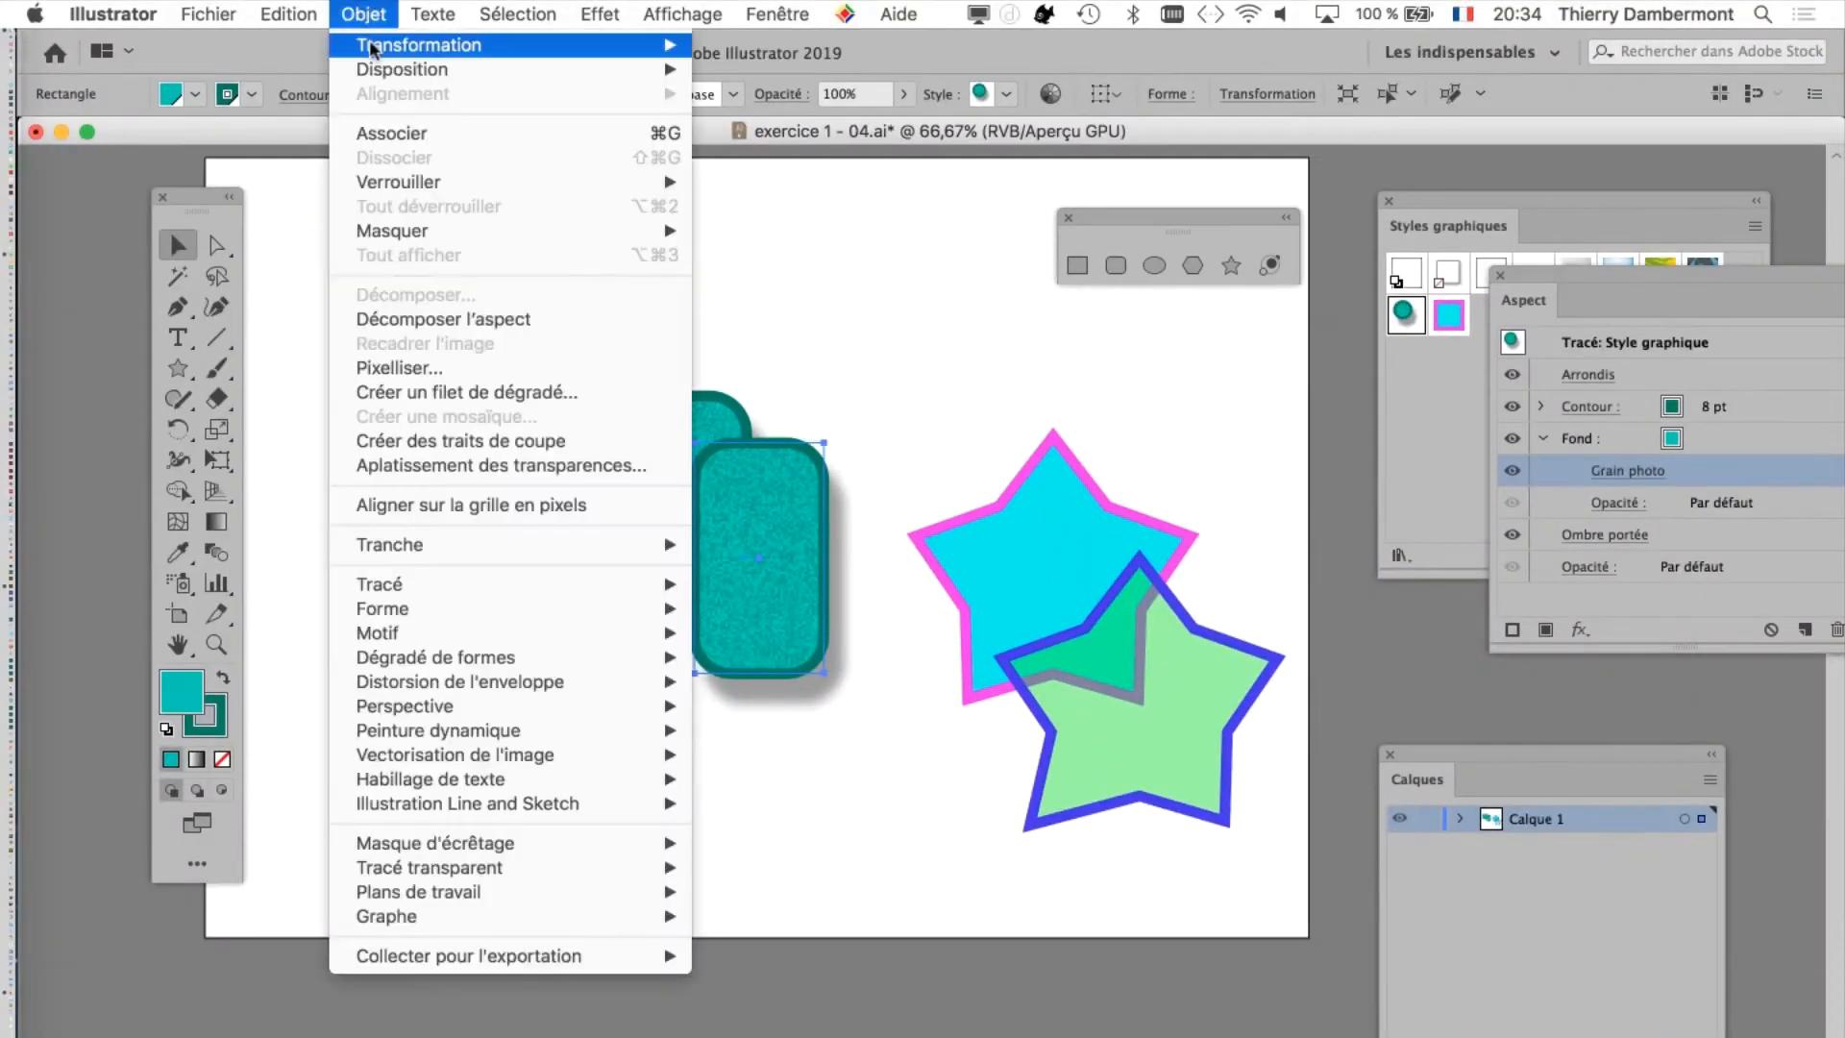
{"action": "mouse_move", "coordinate": [371, 48]}
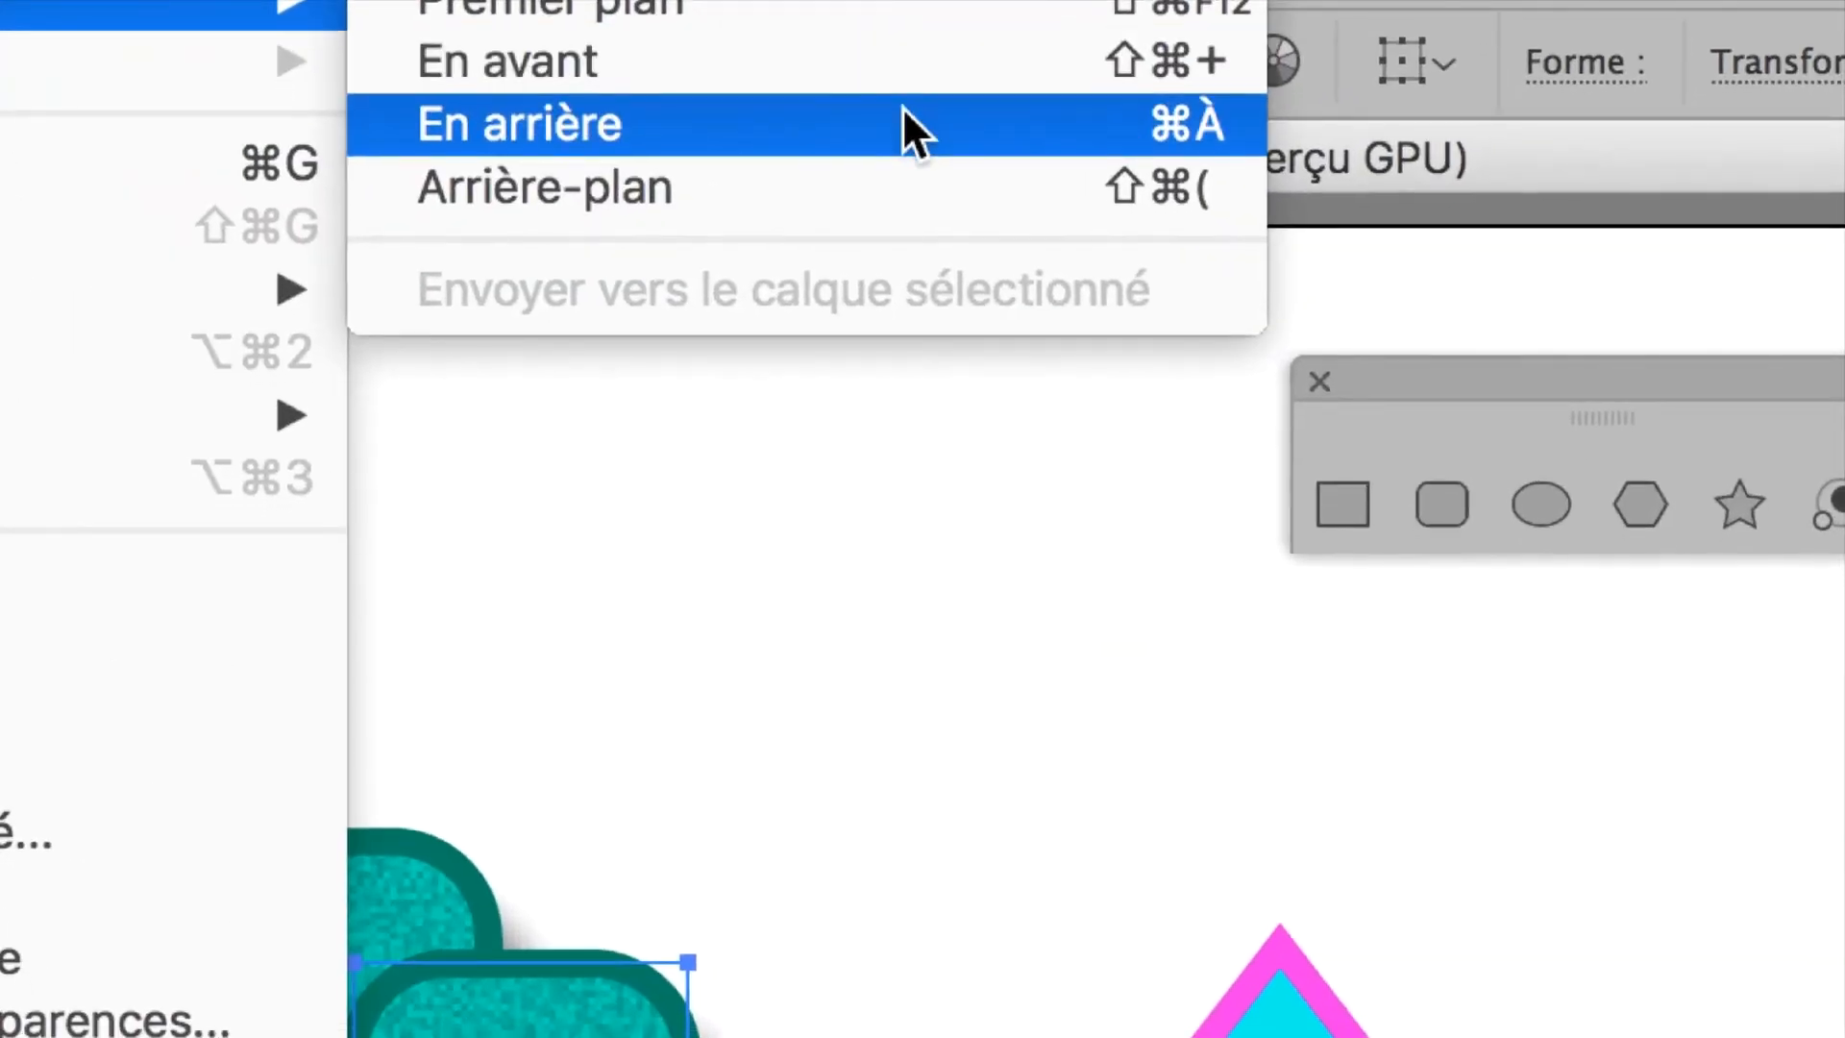
{"action": "left_click", "coordinate": [946, 123]}
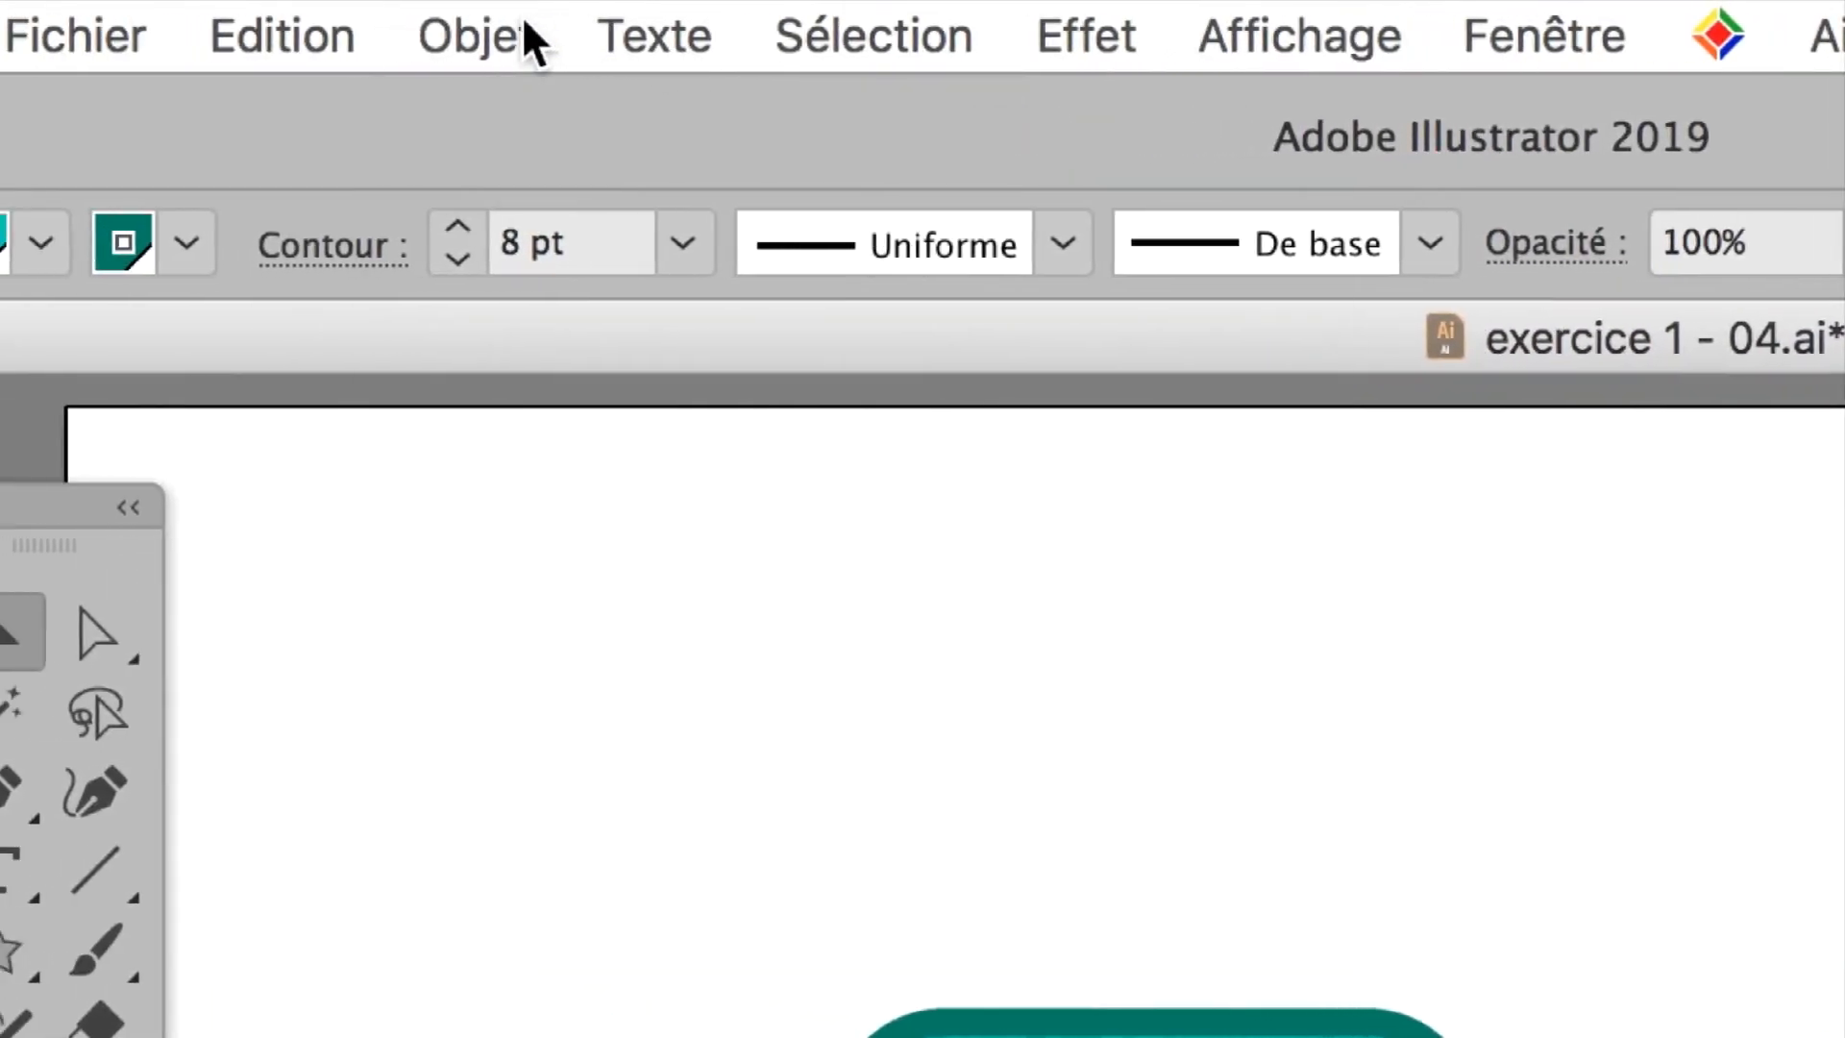
{"action": "left_click", "coordinate": [519, 29]}
{"action": "mouse_move", "coordinate": [795, 54]}
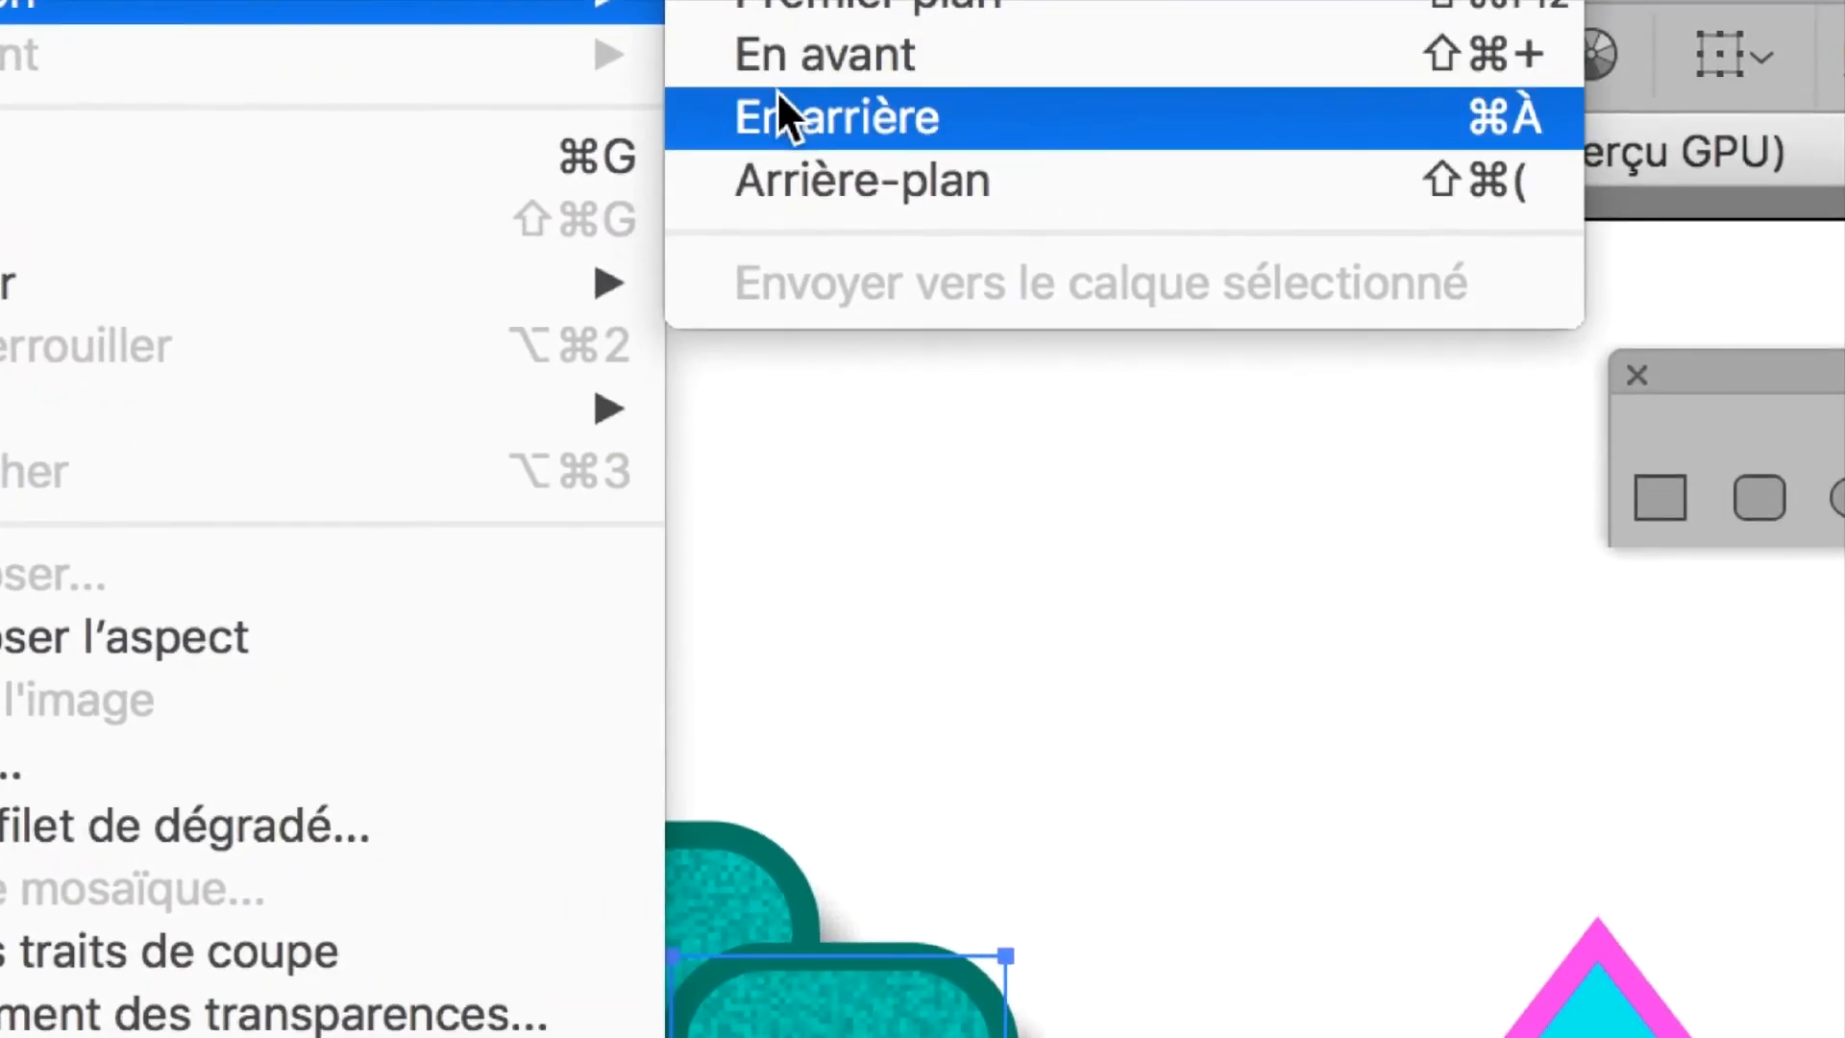
{"action": "left_click", "coordinate": [777, 91]}
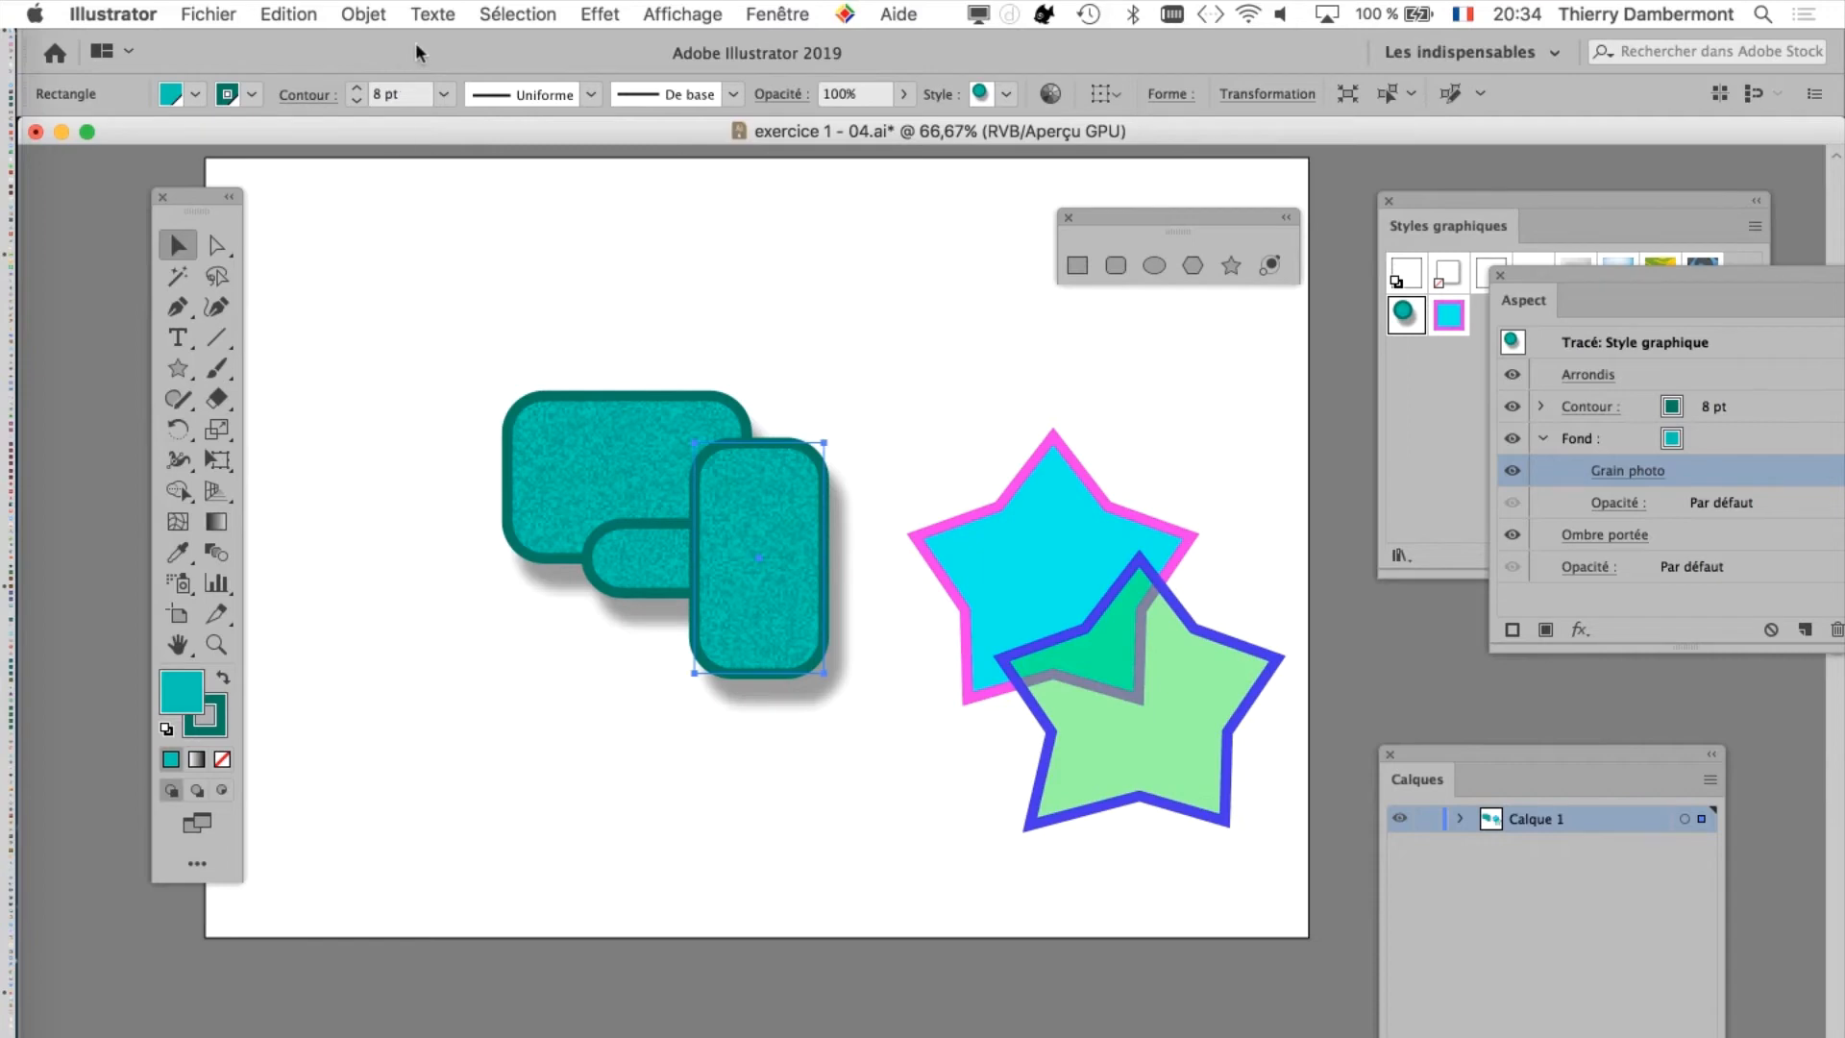
{"action": "left_click", "coordinate": [364, 14]}
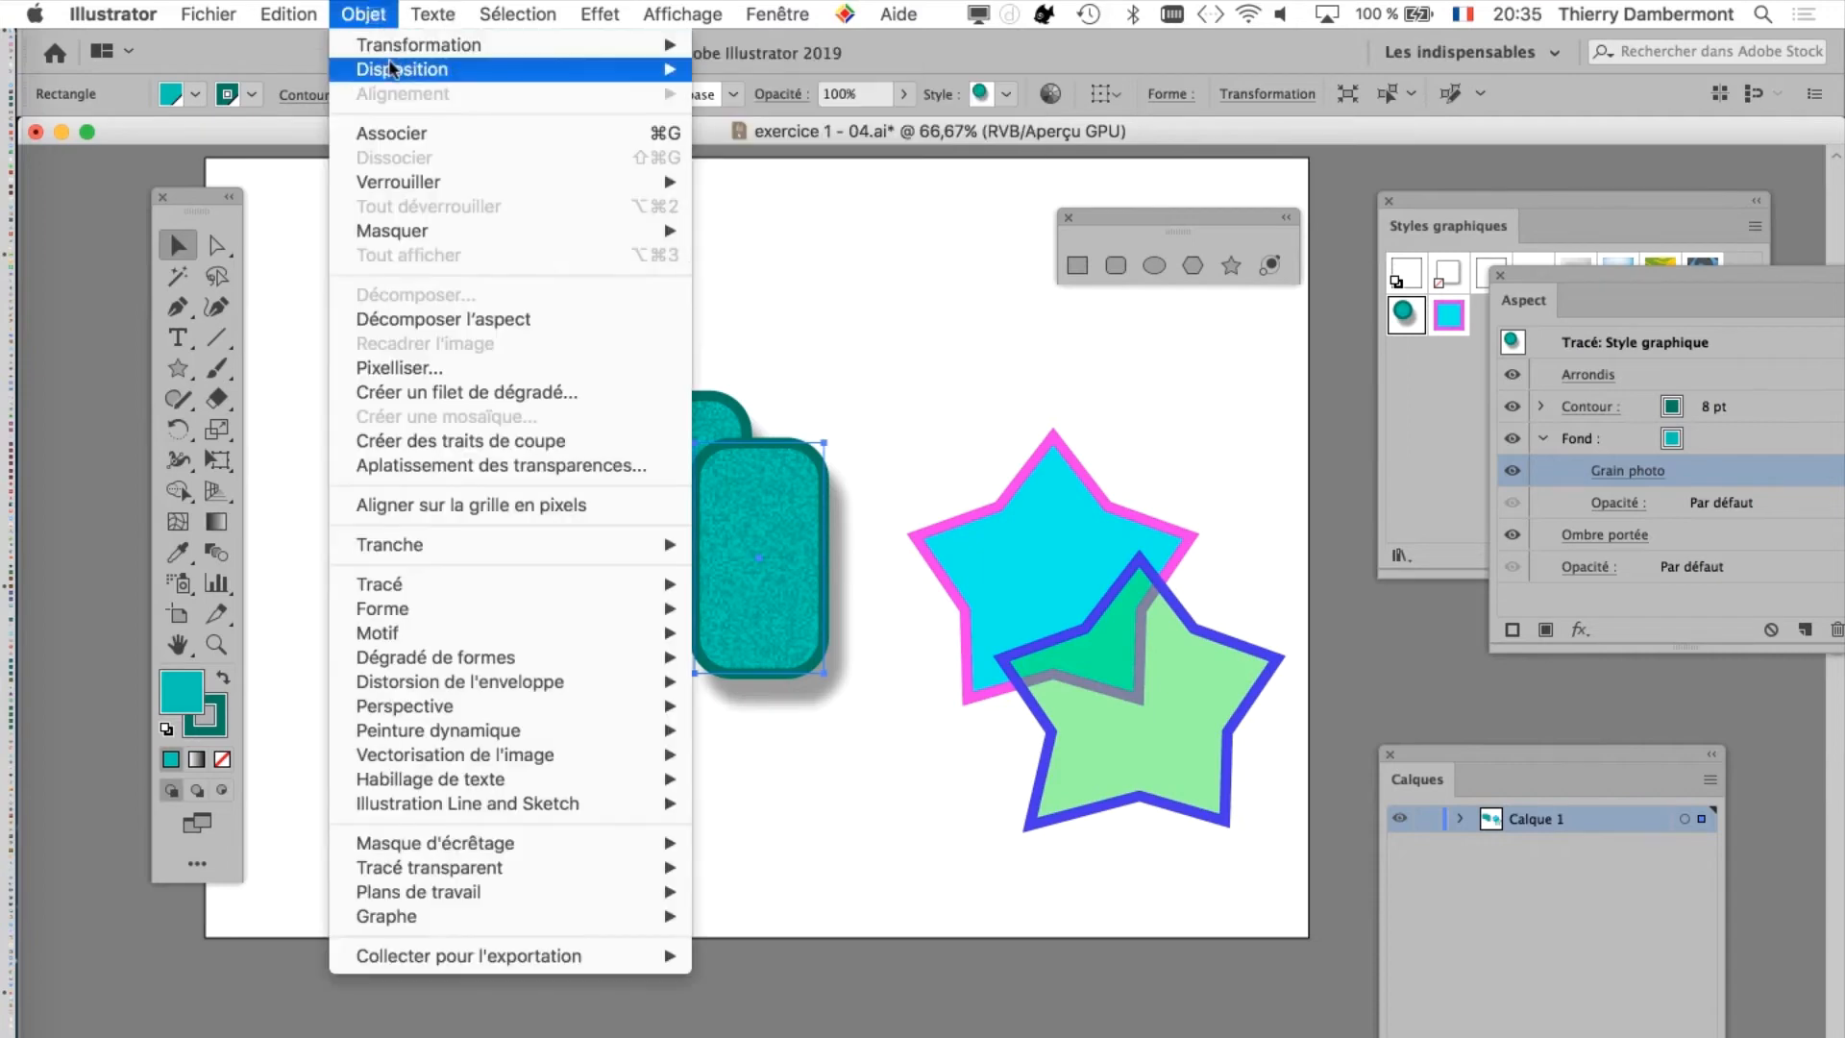
{"action": "mouse_move", "coordinate": [576, 69]}
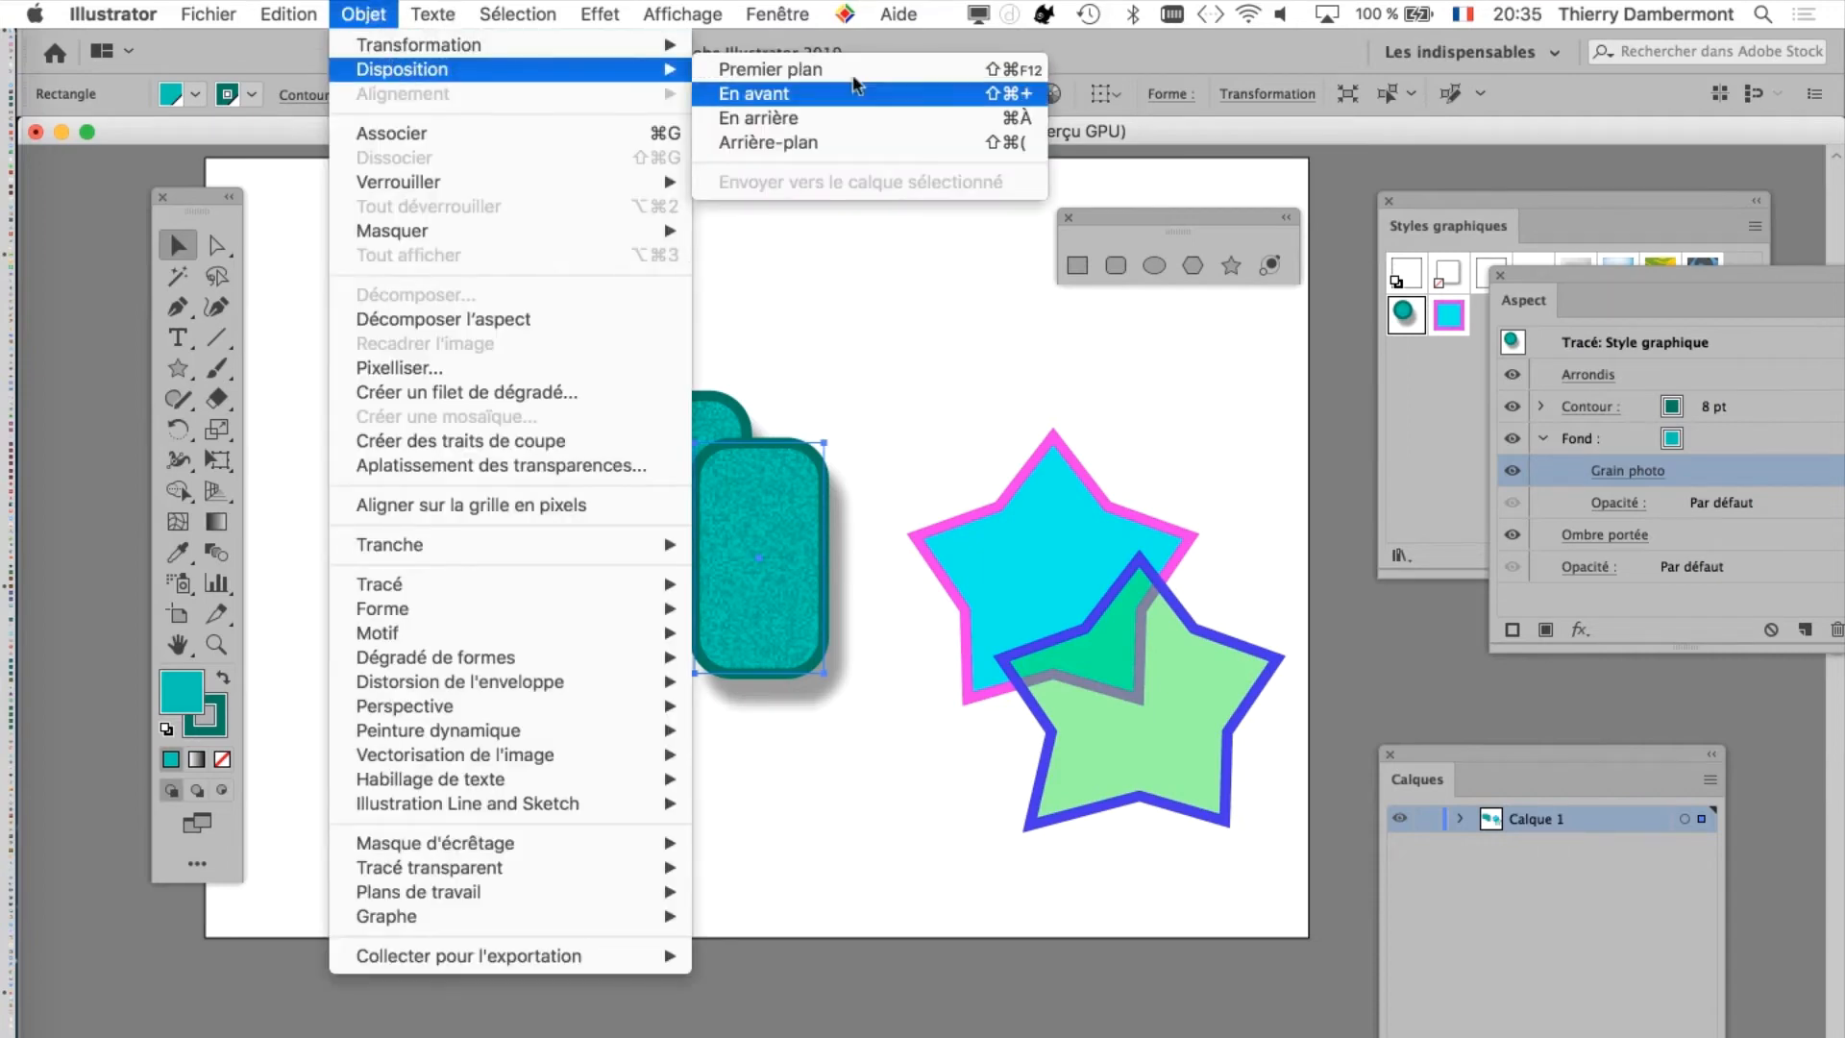
{"action": "left_click", "coordinate": [915, 121]}
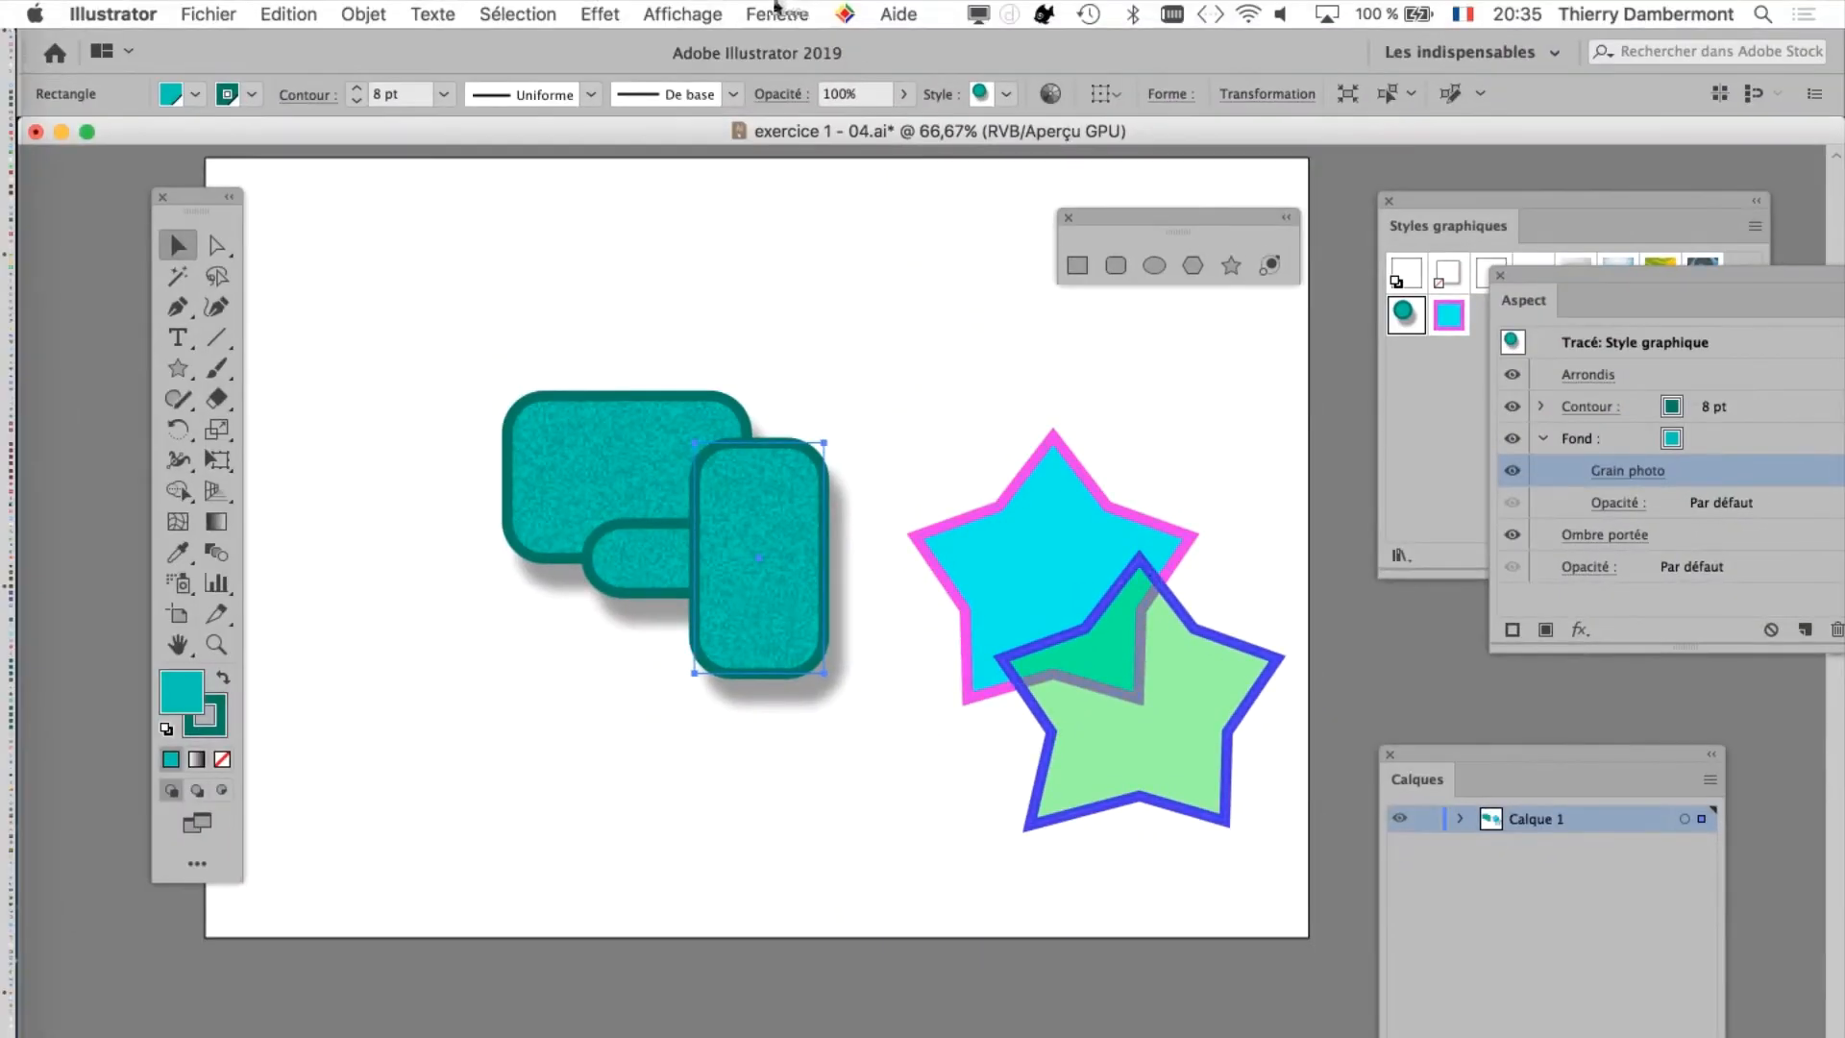
Place the Calques panel beside the teal shapes and expand Calque 1 to list its objects
{"action": "left_click", "coordinate": [780, 14]}
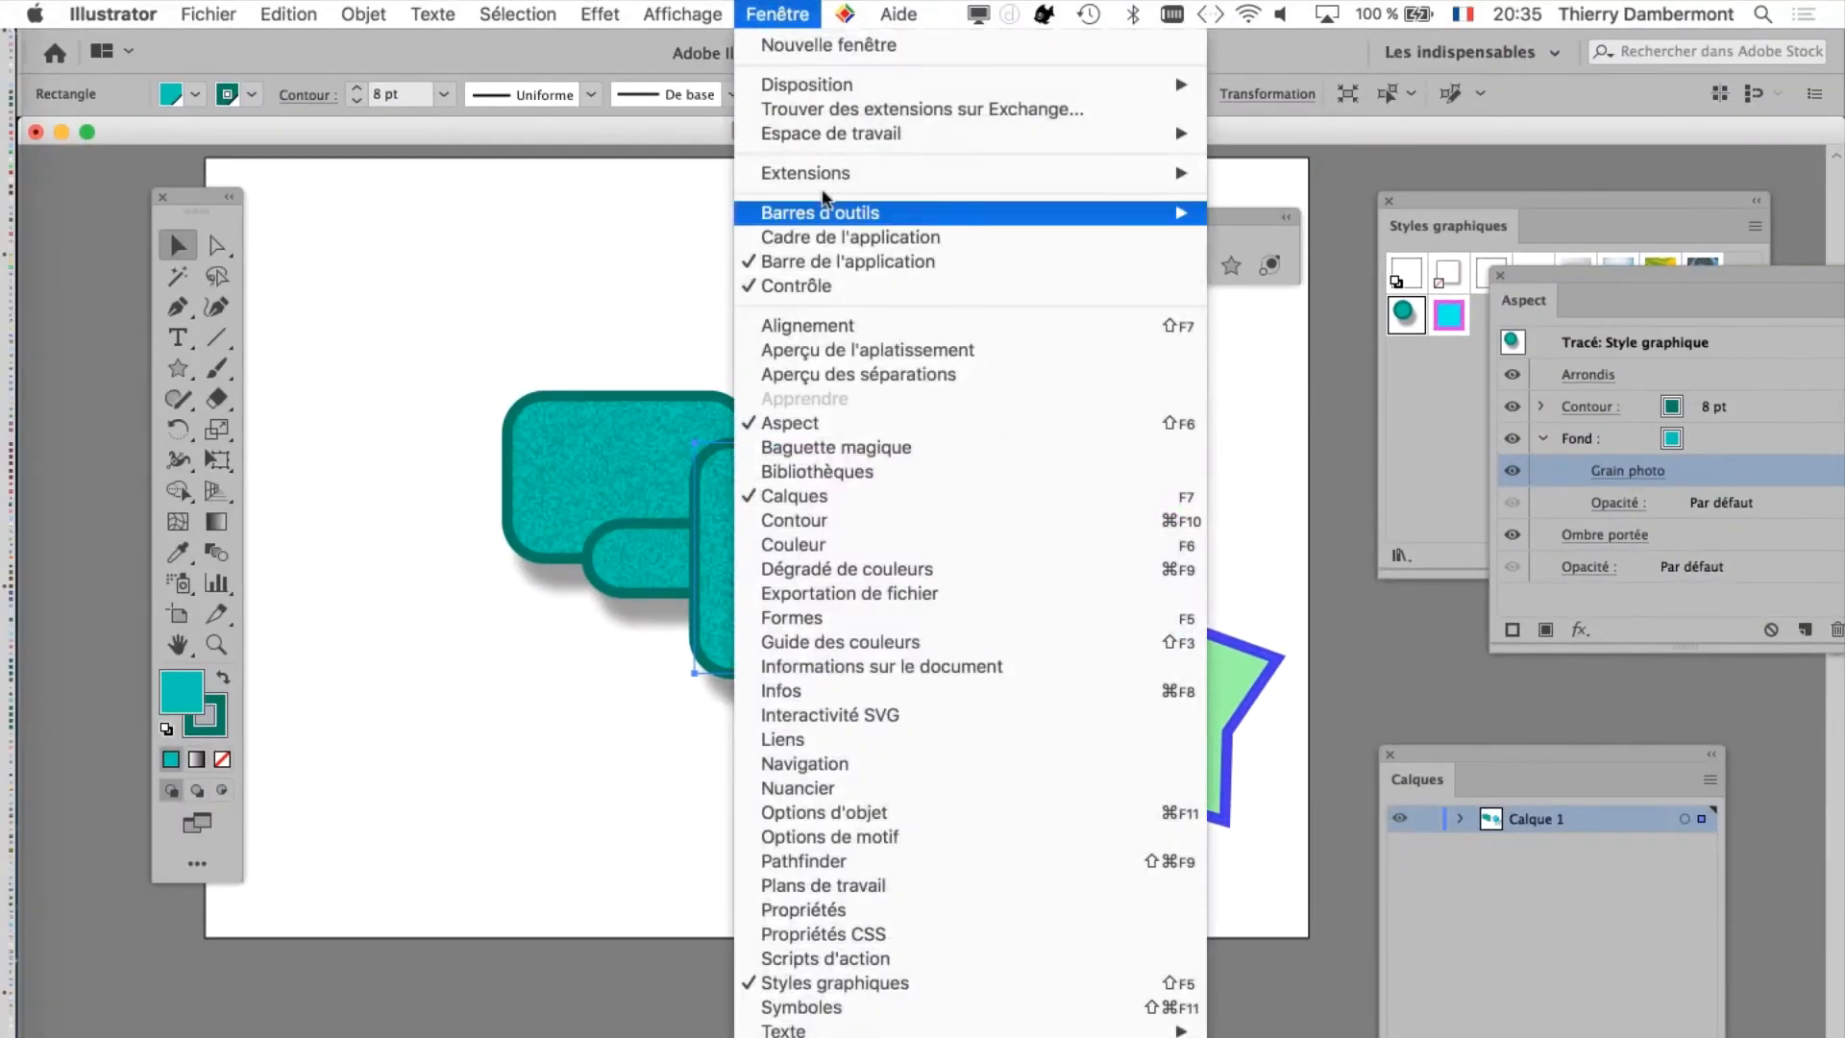
{"action": "left_click_drag", "start_coordinate": [1515, 759], "coordinate": [1026, 366]}
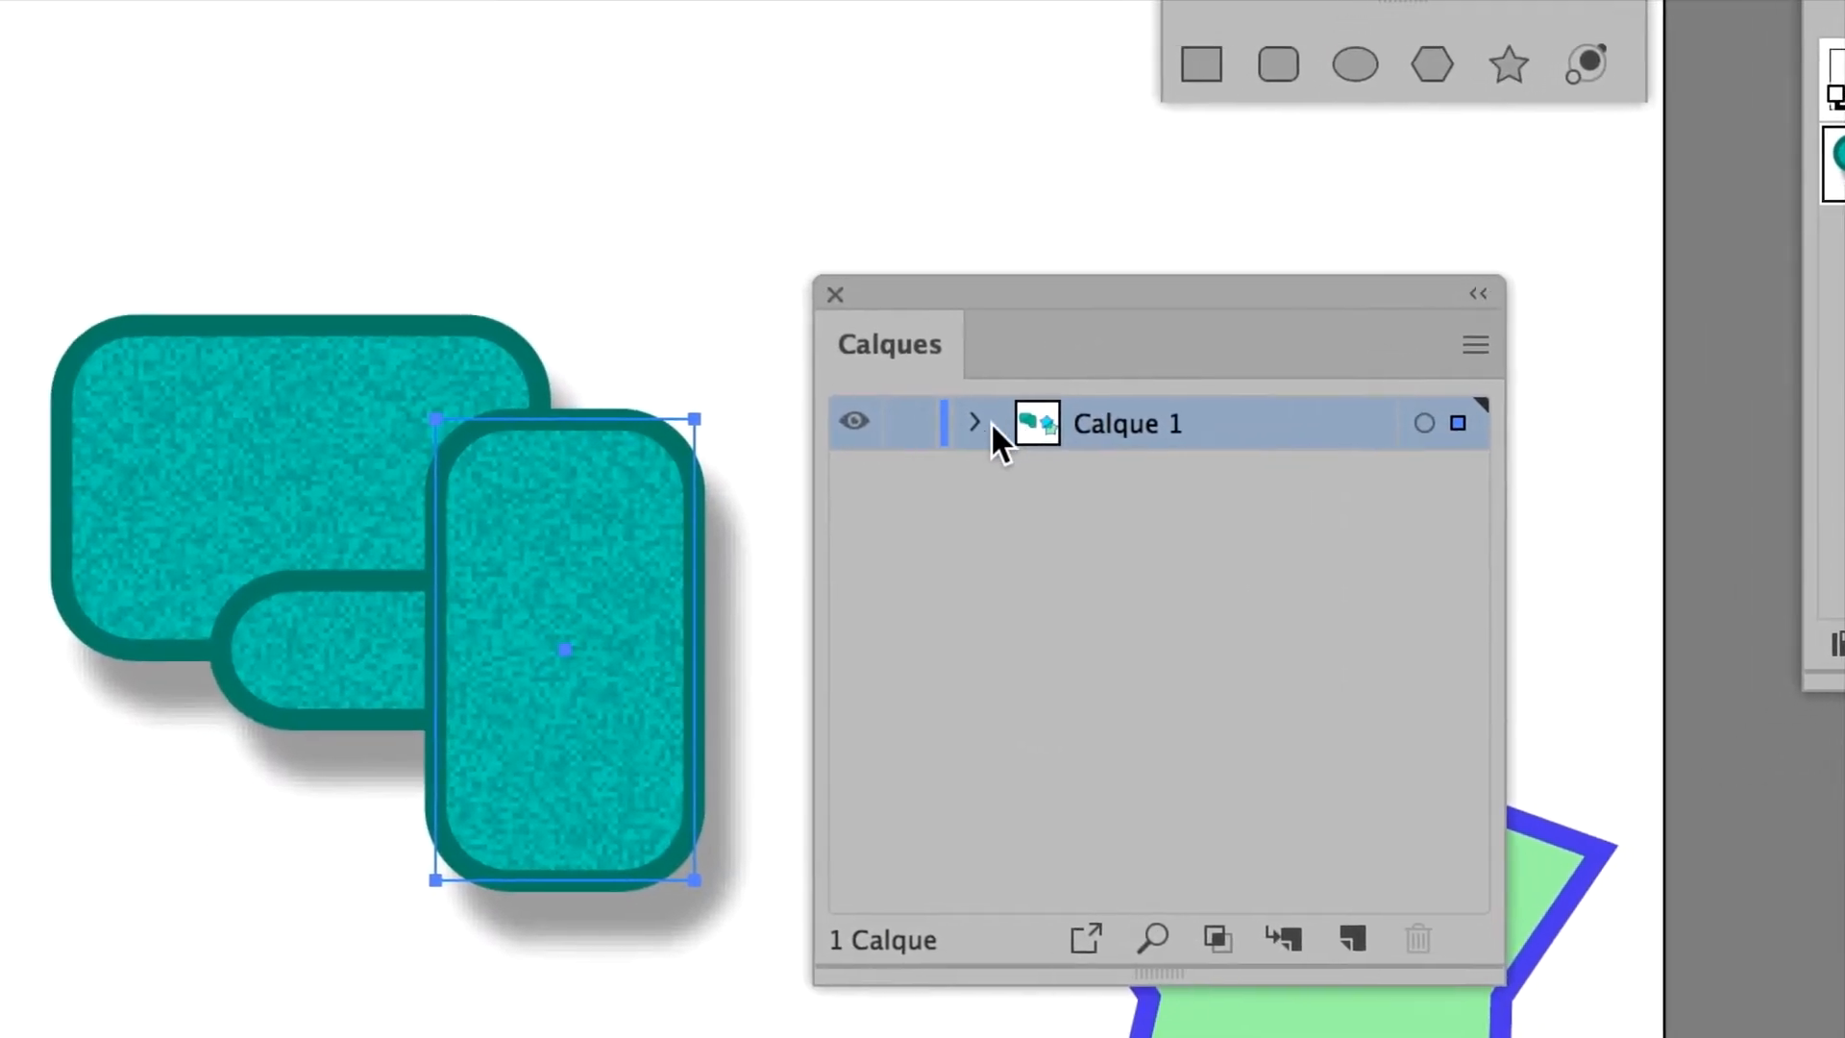
{"action": "left_click", "coordinate": [897, 505]}
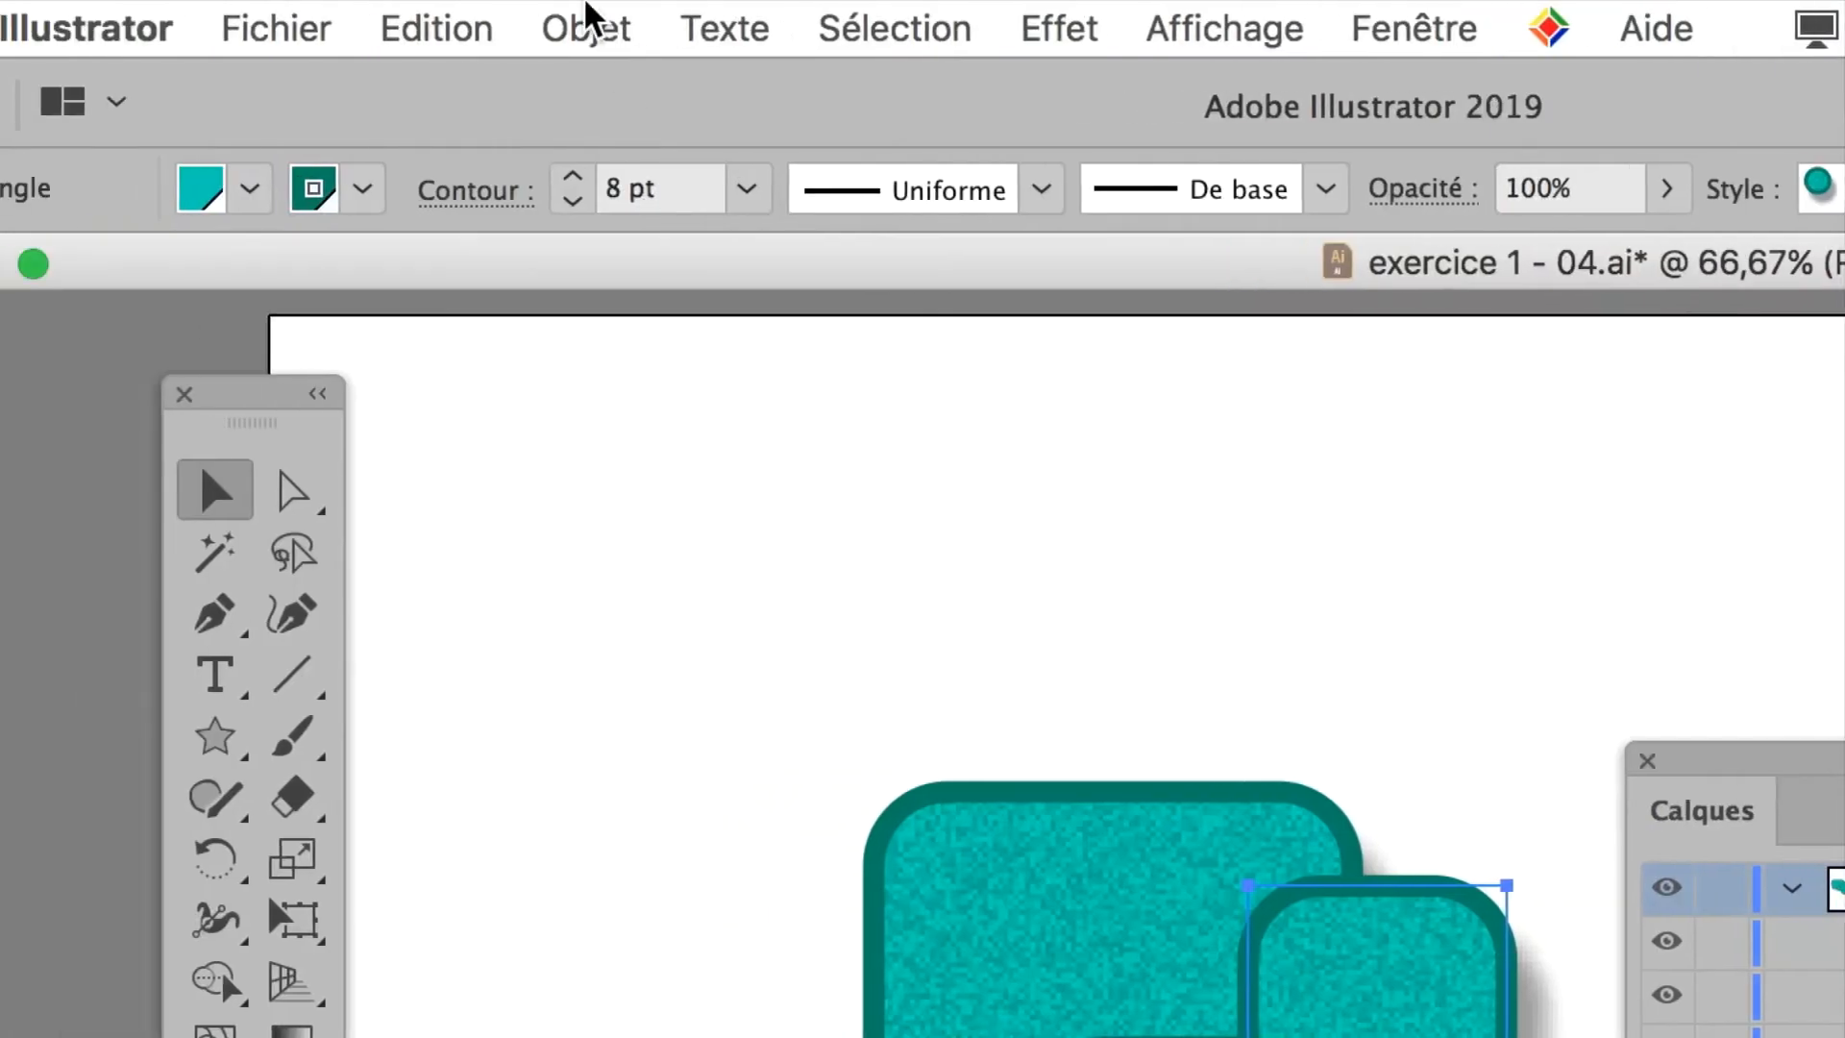
Bring the tall rounded rectangle to the top of Calque 1's stacking order with Premier plan
{"action": "left_click", "coordinate": [589, 20]}
{"action": "mouse_move", "coordinate": [622, 128]}
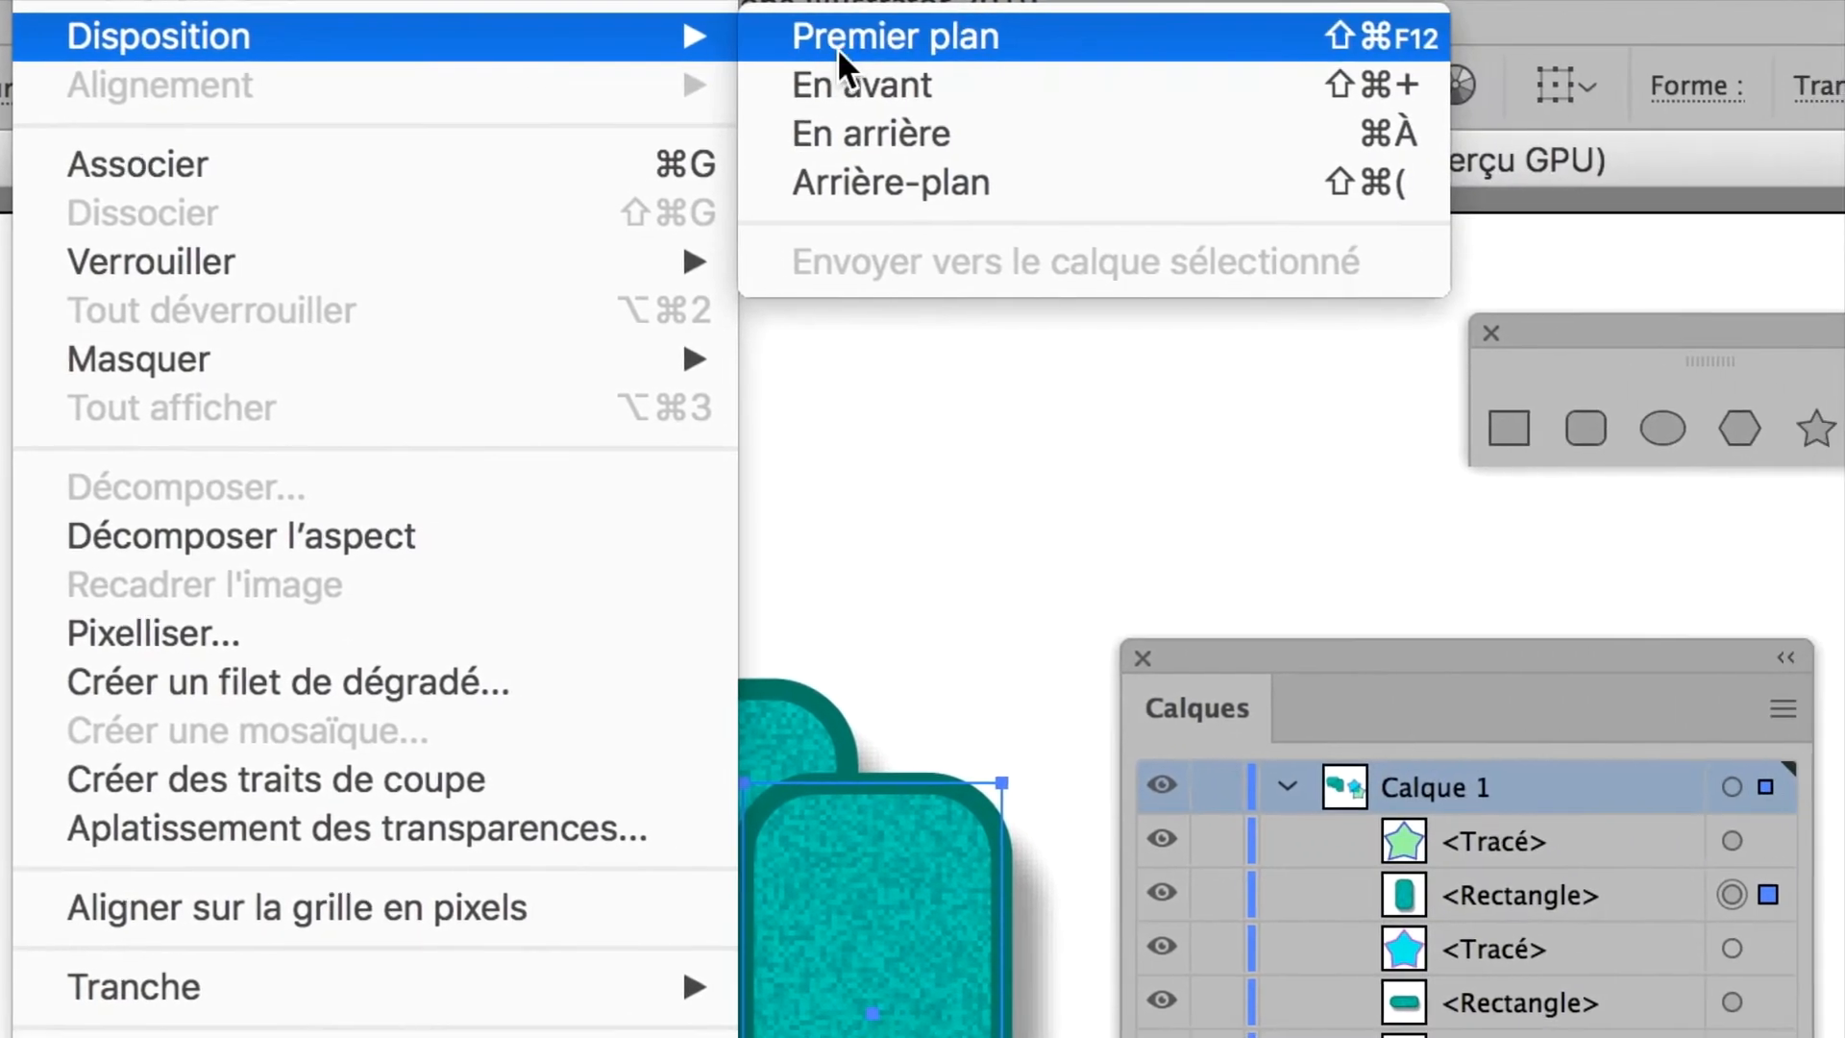
{"action": "left_click", "coordinate": [1057, 57]}
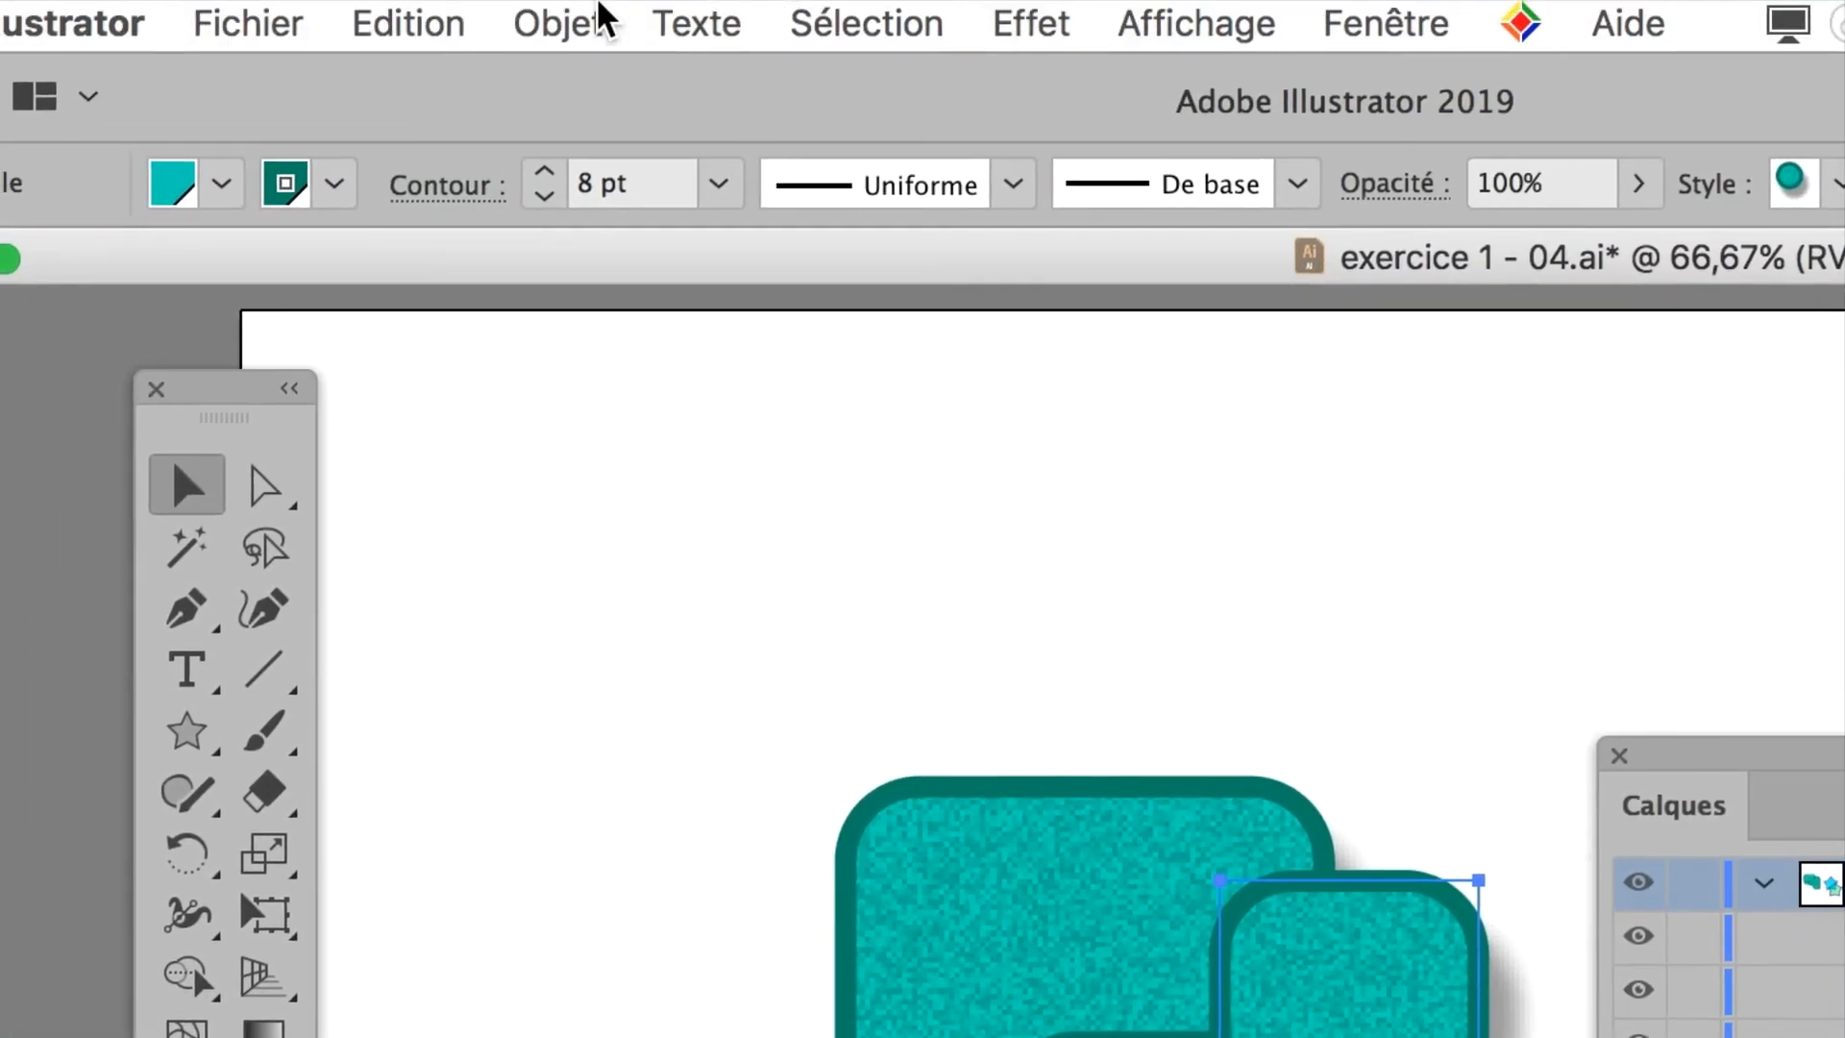
Send the tall rounded rectangle backward three levels with En arrière, behind both stars and the small horizontal rectangle
{"action": "left_click", "coordinate": [605, 20]}
{"action": "mouse_move", "coordinate": [840, 74]}
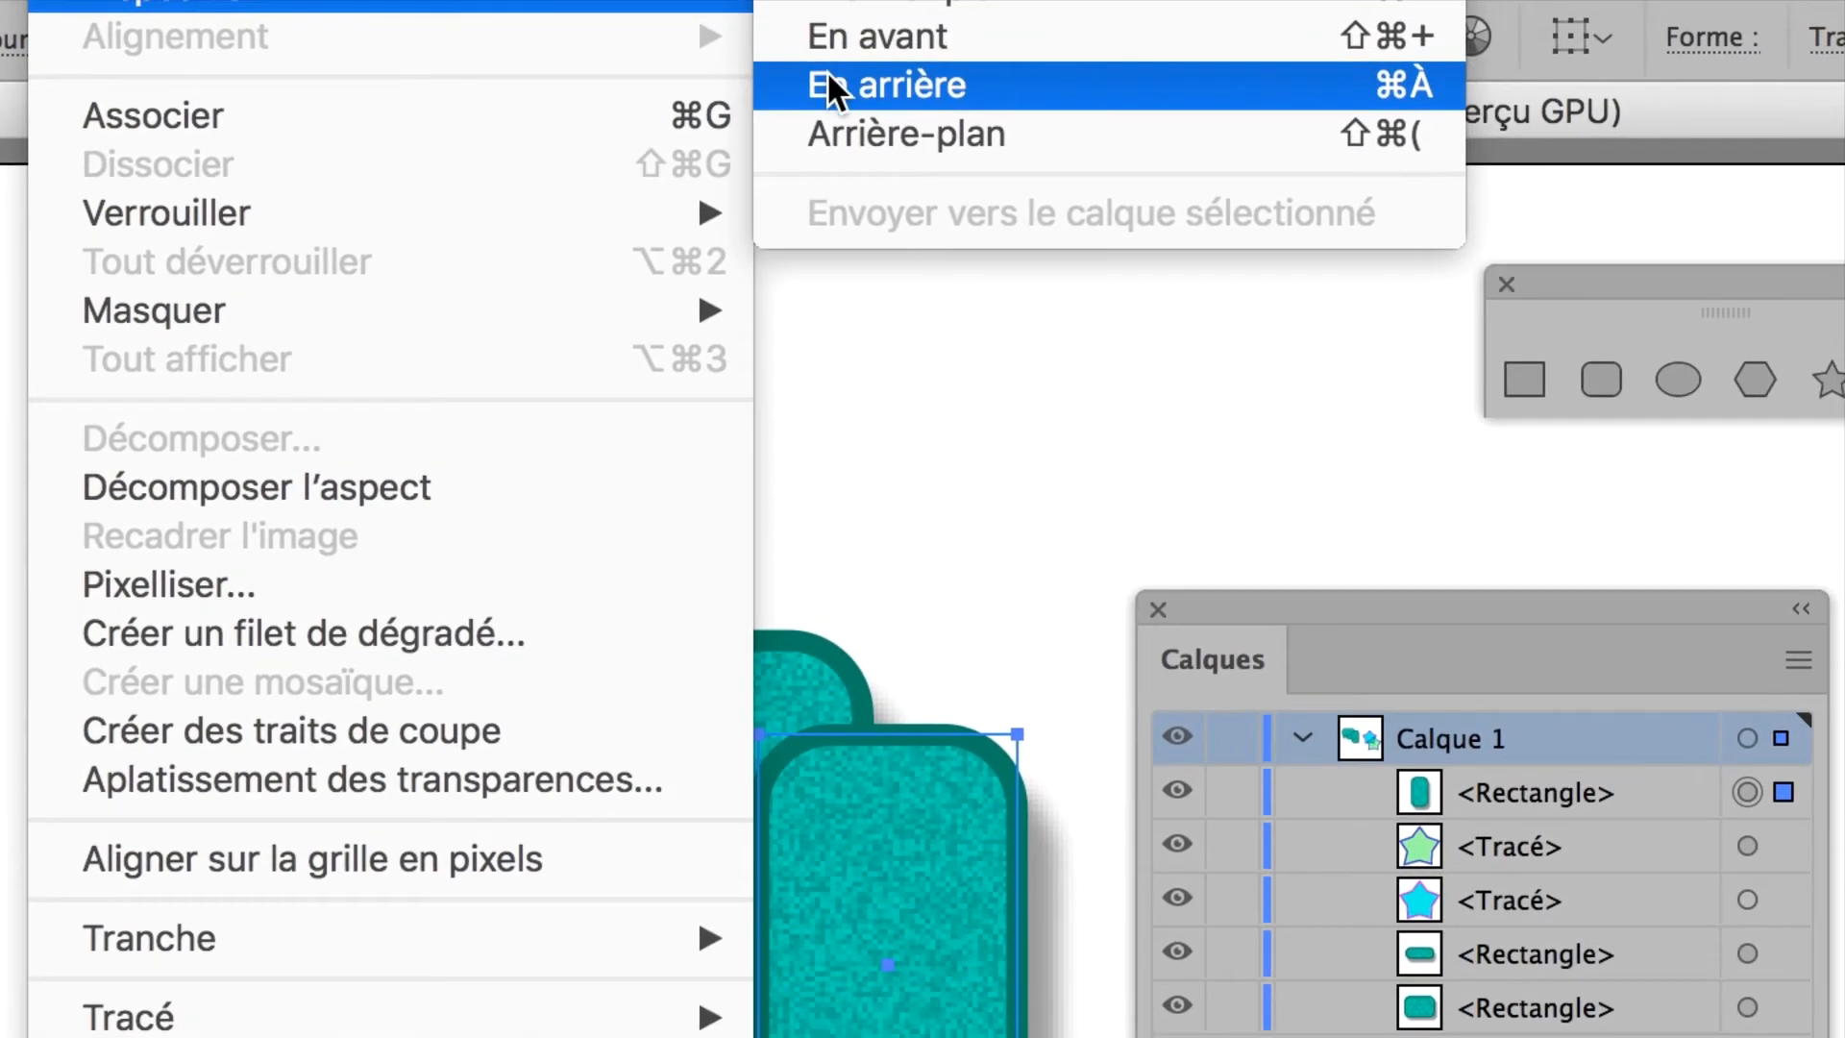
{"action": "left_click", "coordinate": [1095, 146]}
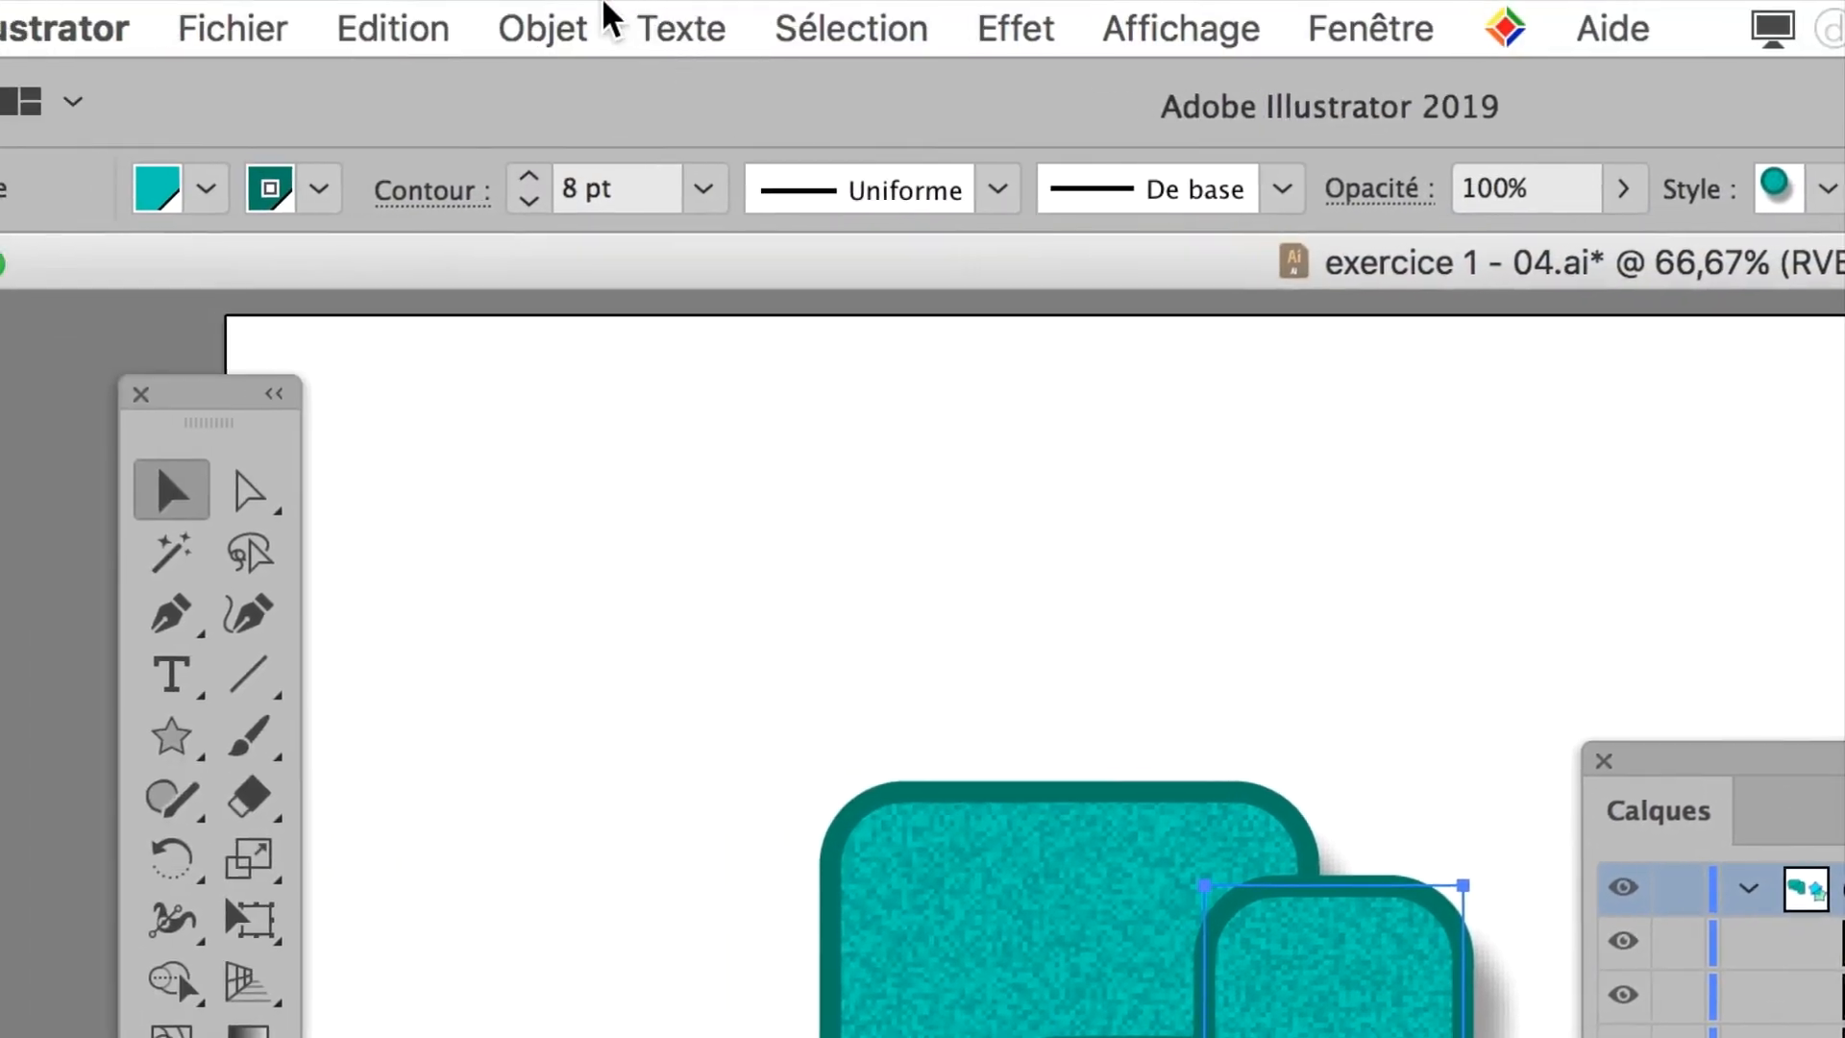
{"action": "left_click", "coordinate": [538, 19]}
{"action": "mouse_move", "coordinate": [771, 42]}
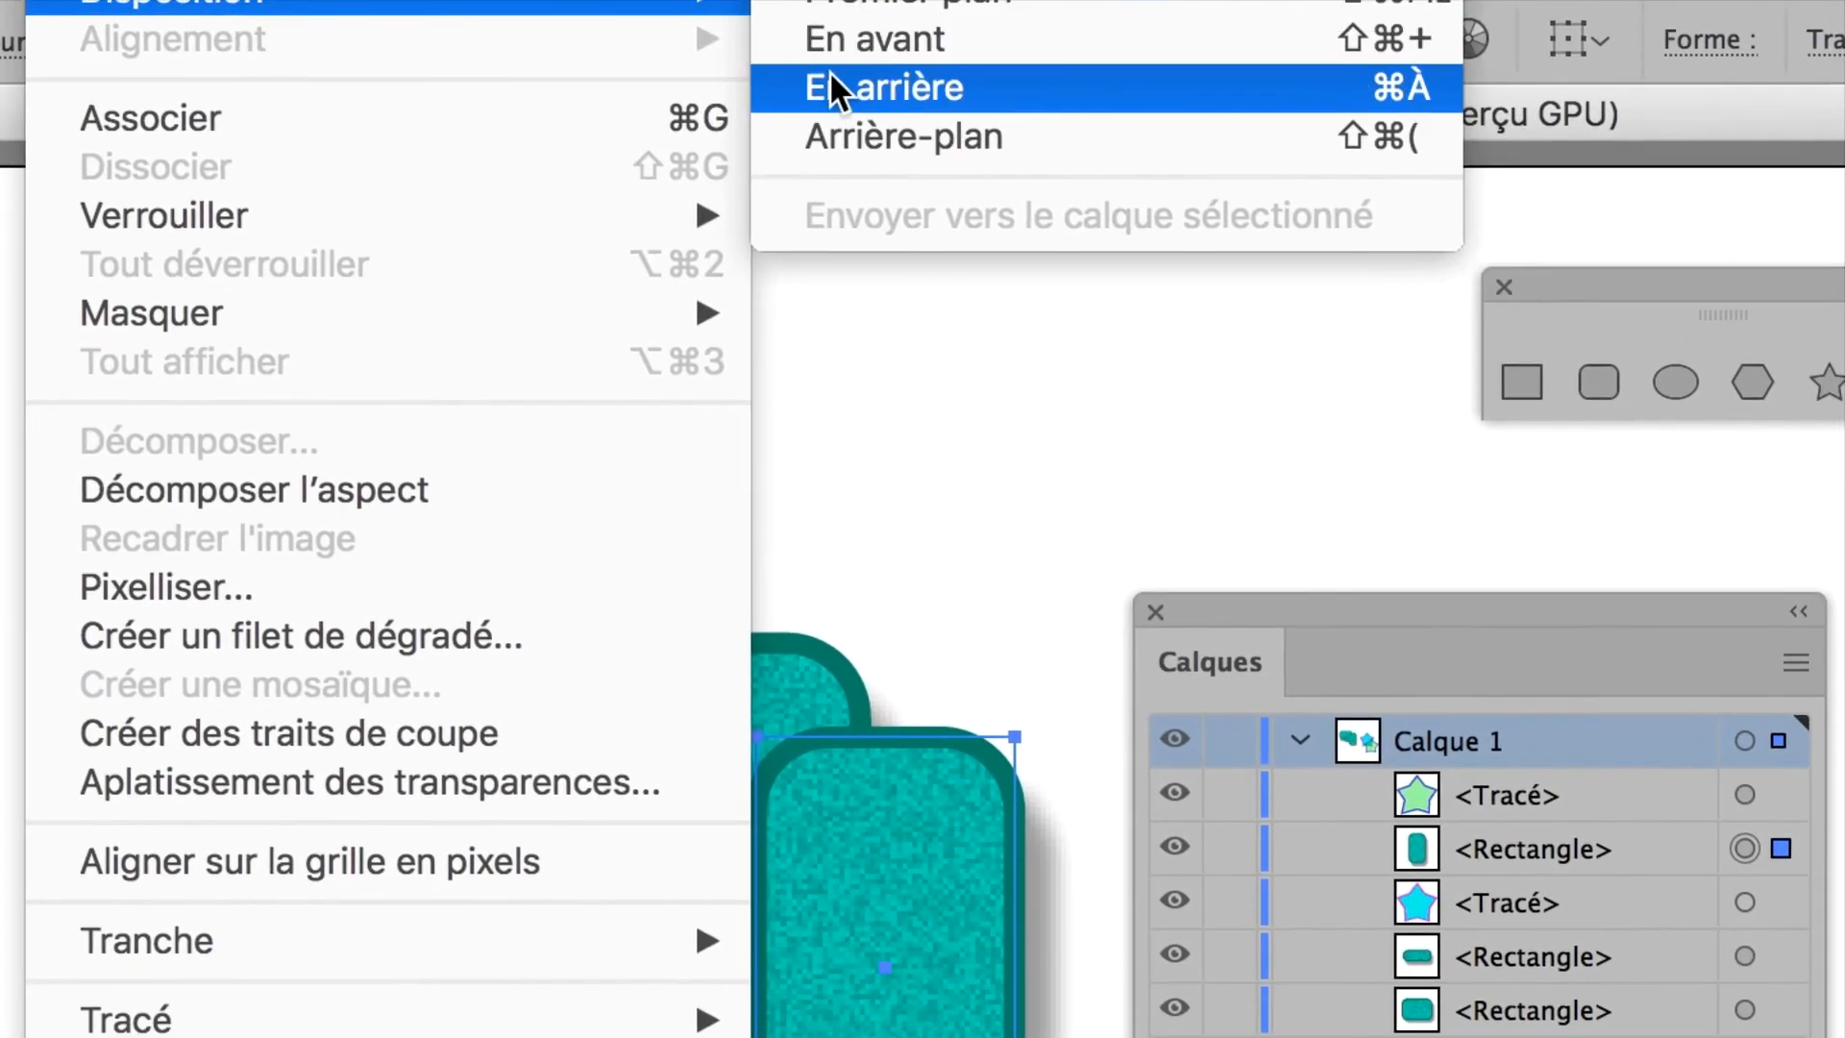
{"action": "left_click", "coordinate": [951, 144]}
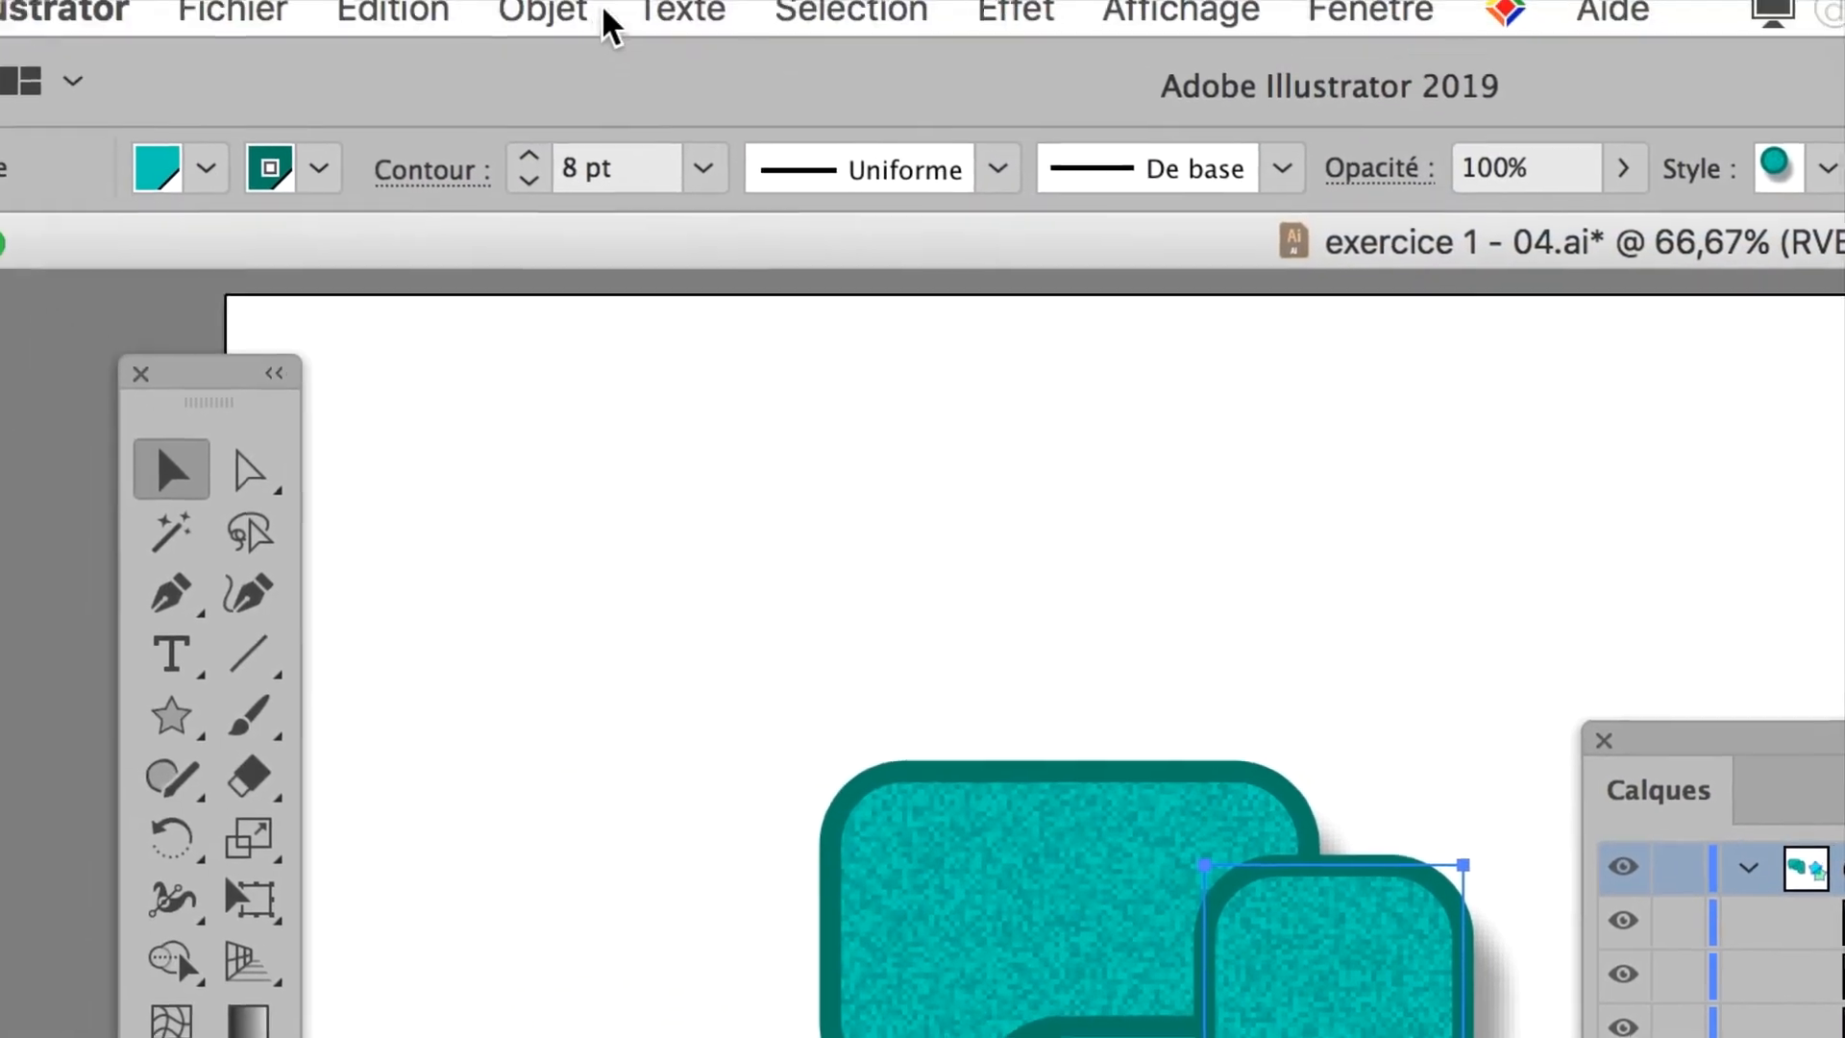
{"action": "left_click", "coordinate": [603, 11]}
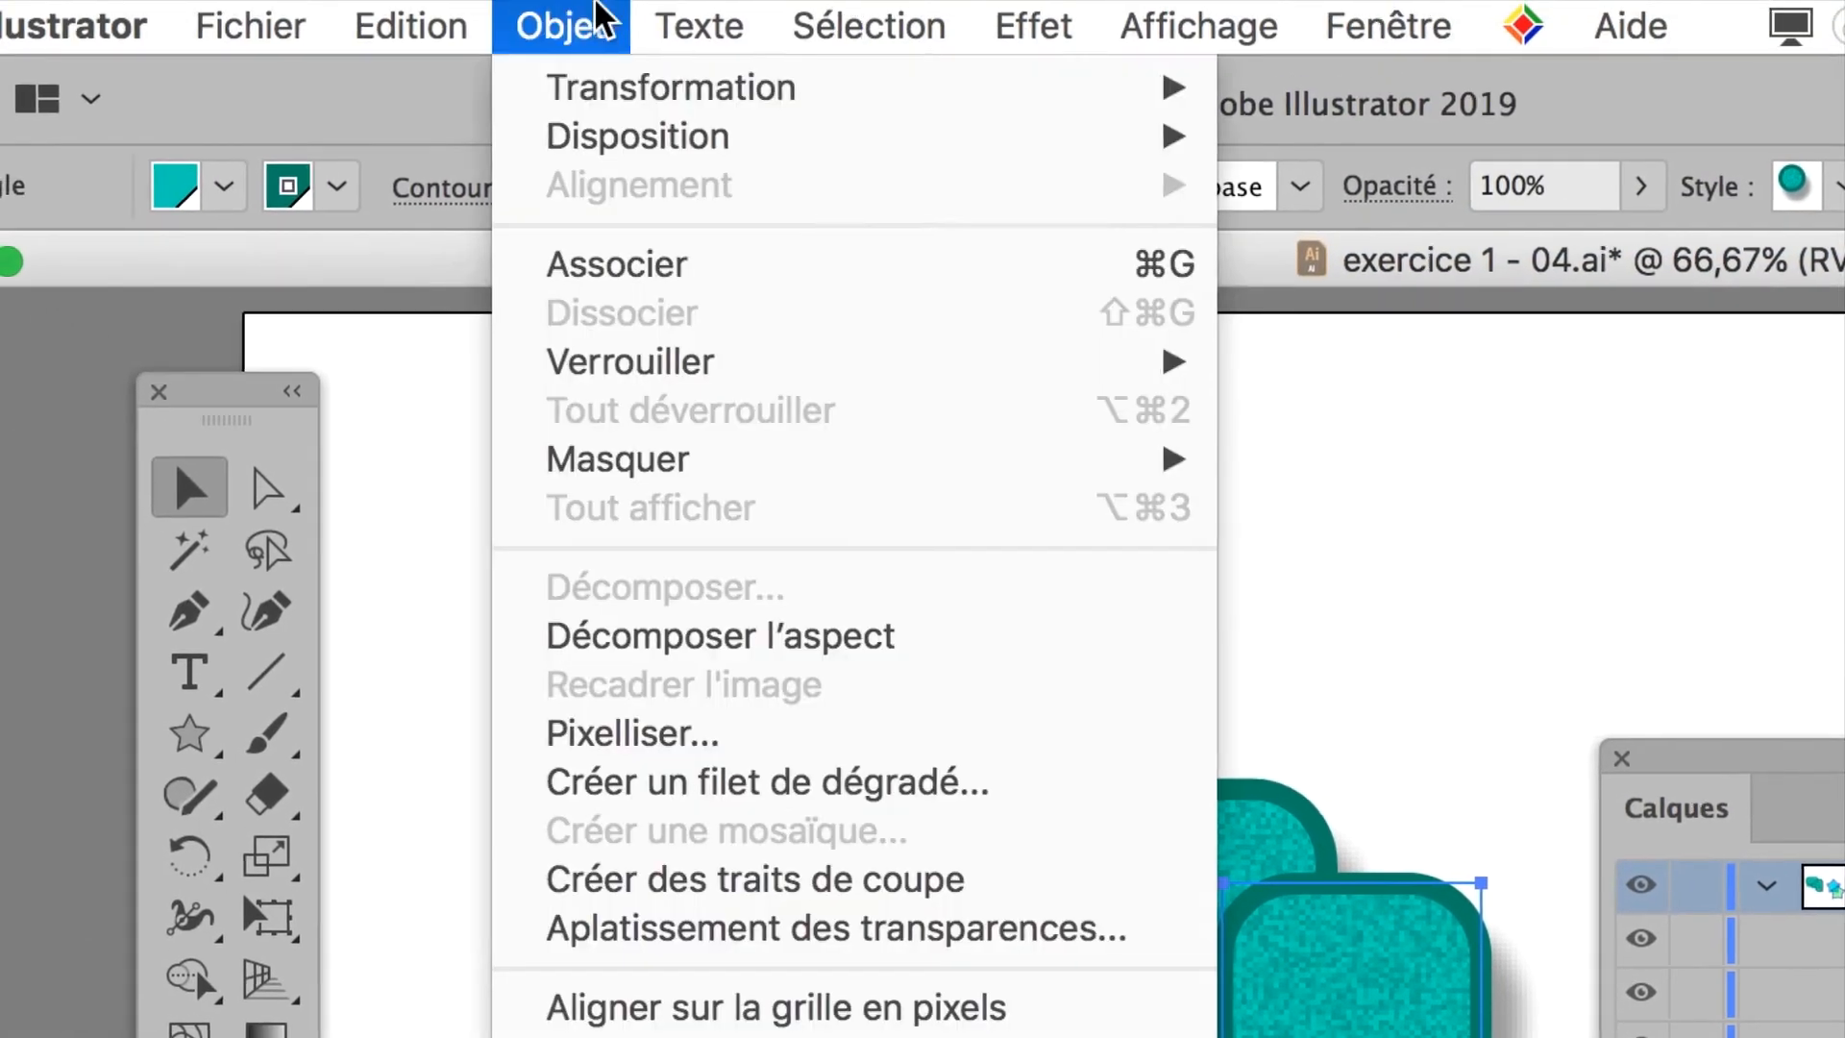
{"action": "mouse_move", "coordinate": [626, 183]}
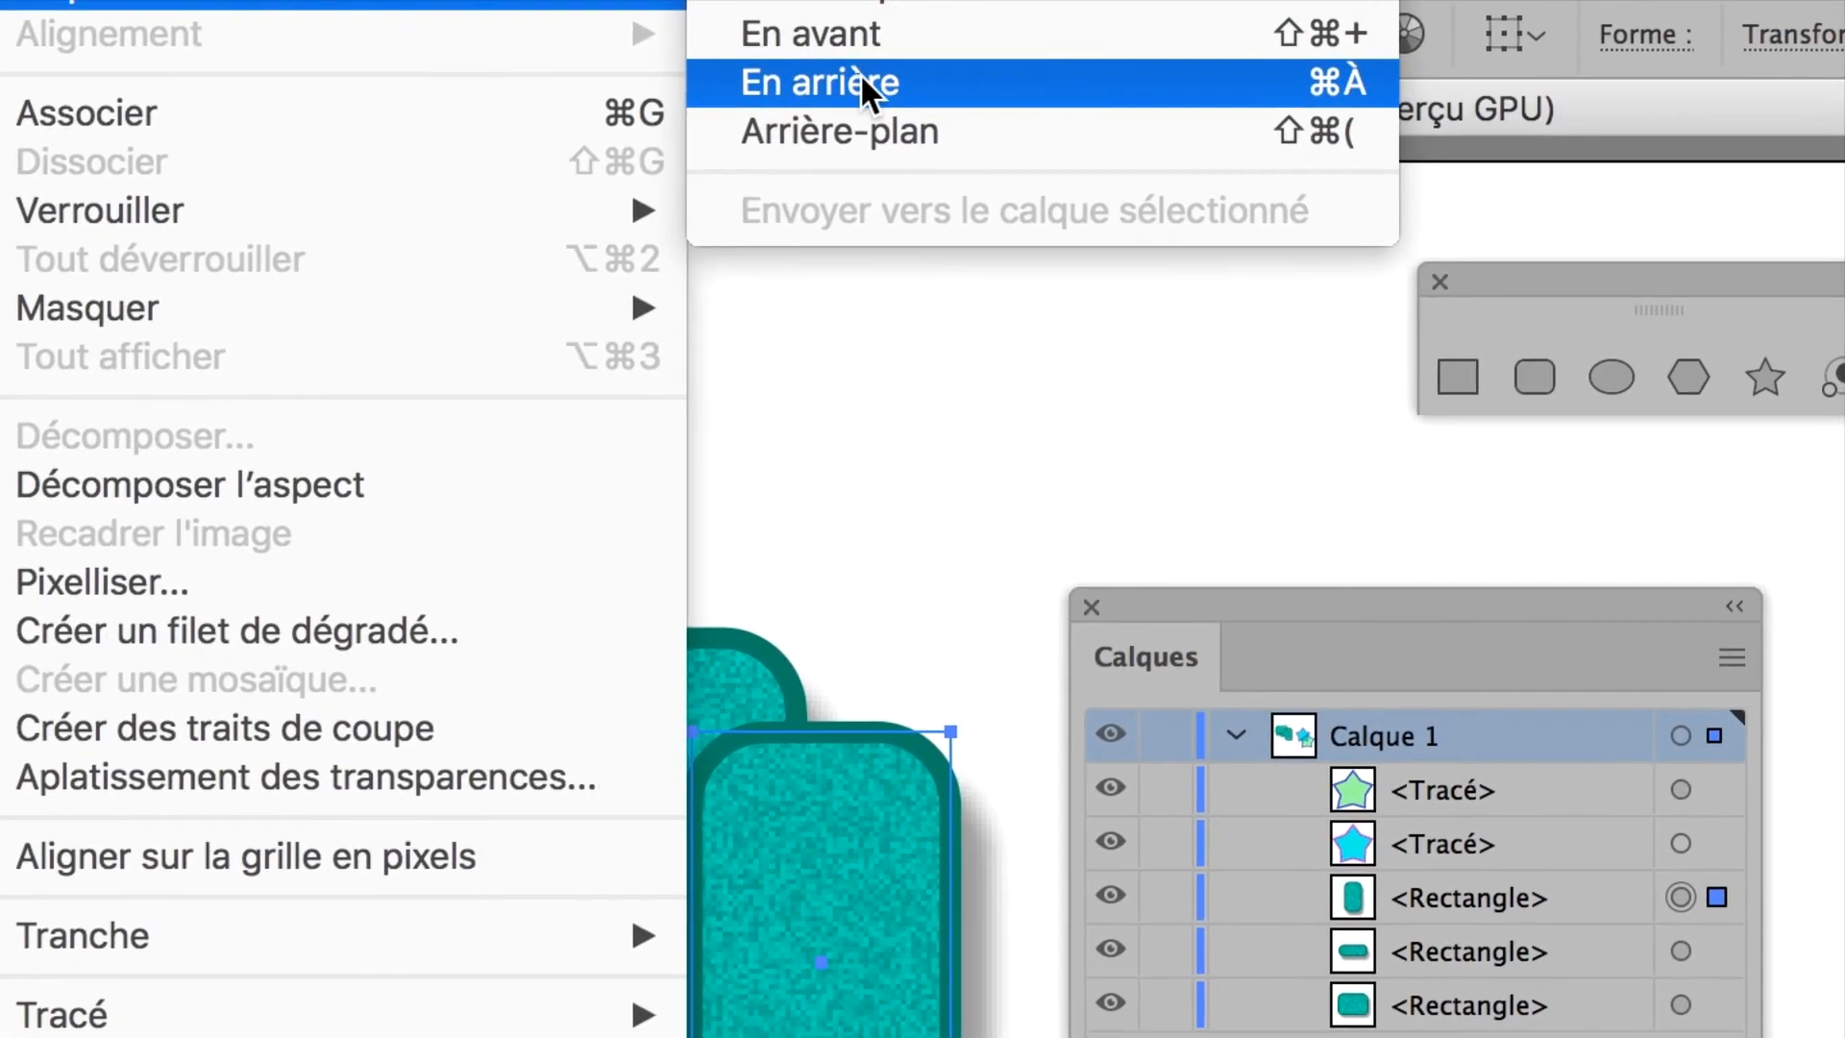
{"action": "left_click", "coordinate": [861, 83]}
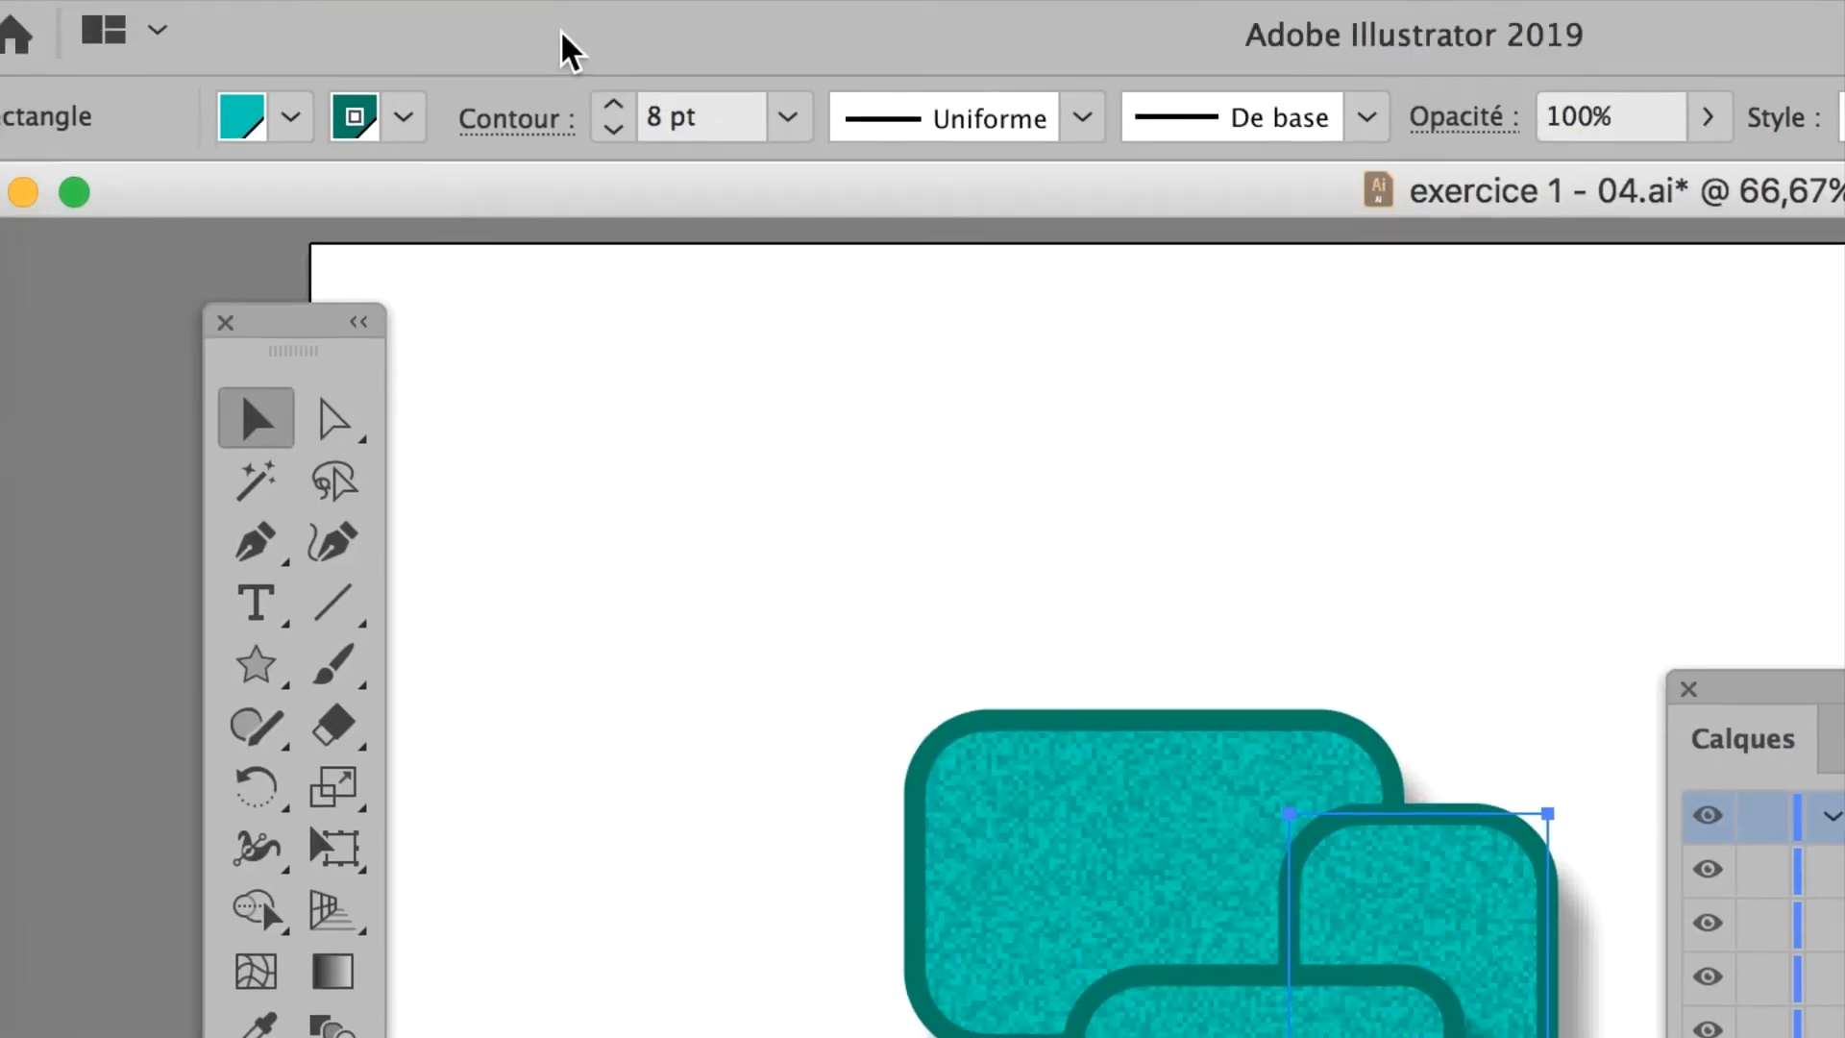
Reposition and widen the Calques panel, keeping Calque 1's object list expanded
{"action": "left_click", "coordinate": [651, 25]}
{"action": "mouse_move", "coordinate": [611, 58]}
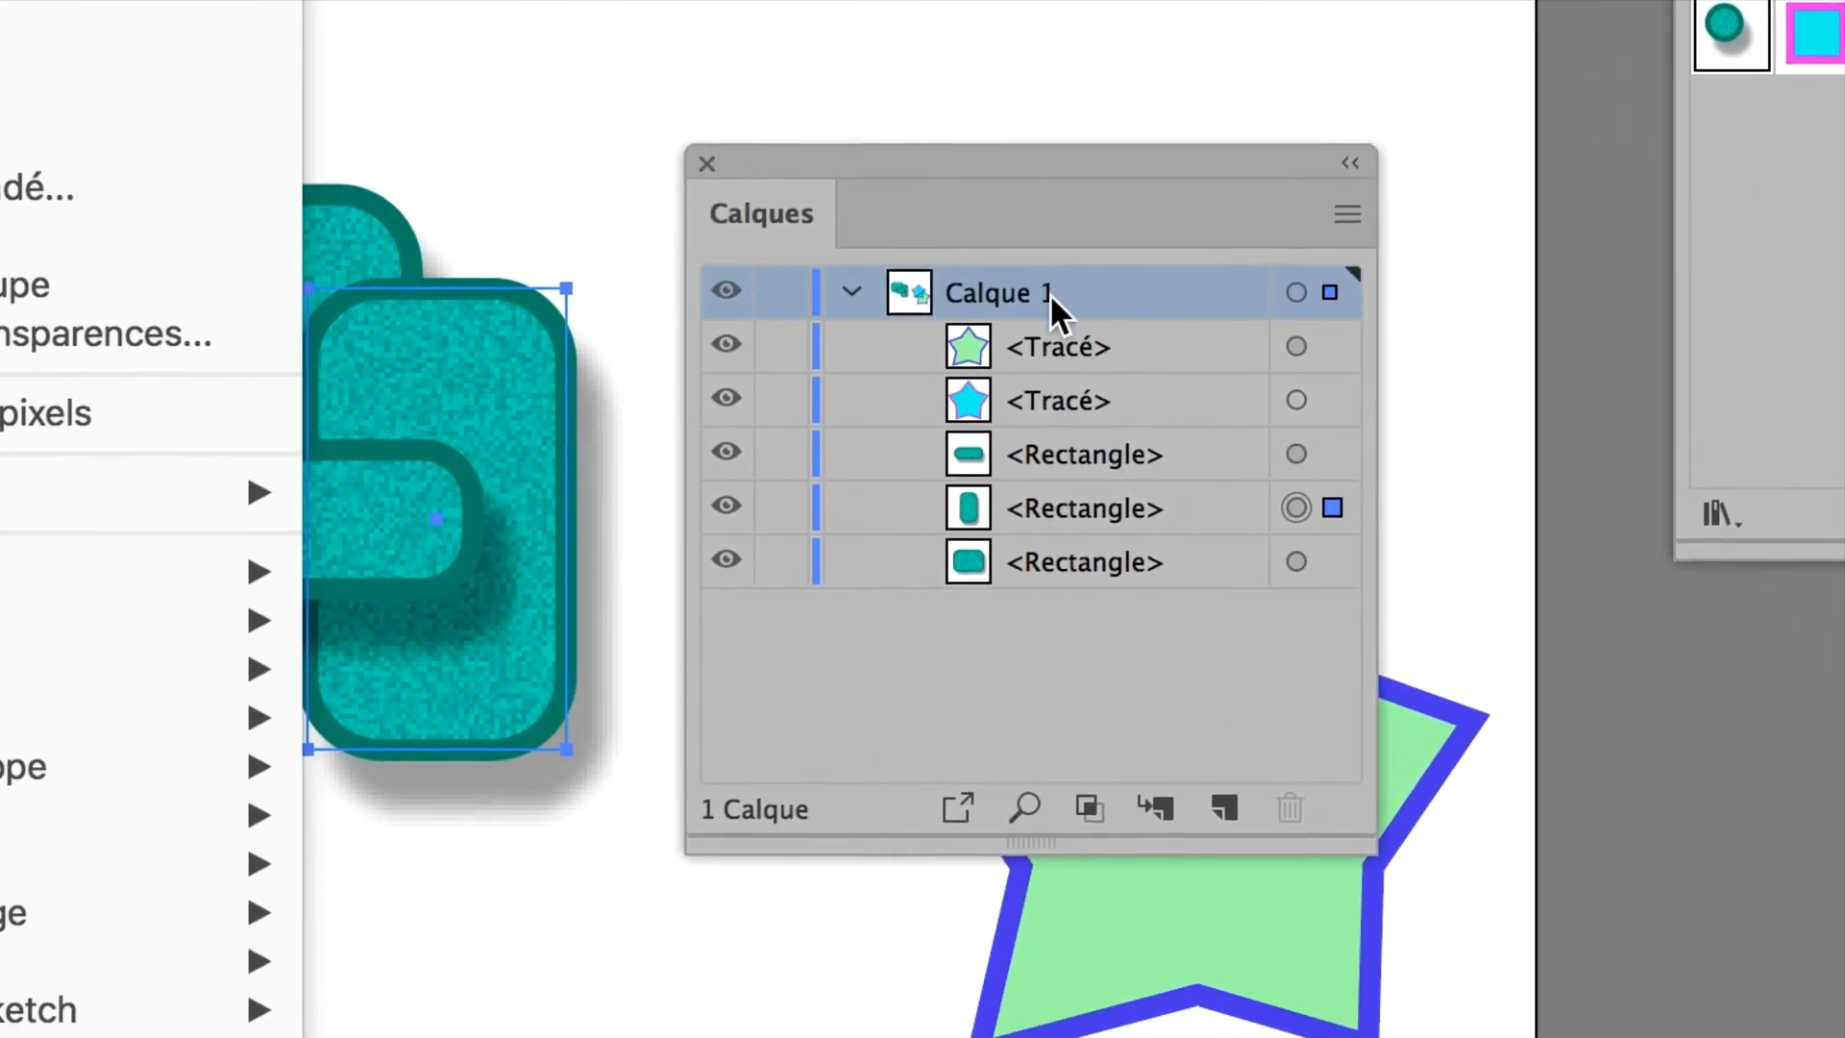
{"action": "left_click", "coordinate": [1000, 160]}
{"action": "left_click_drag", "start_coordinate": [1000, 161], "coordinate": [918, 0]}
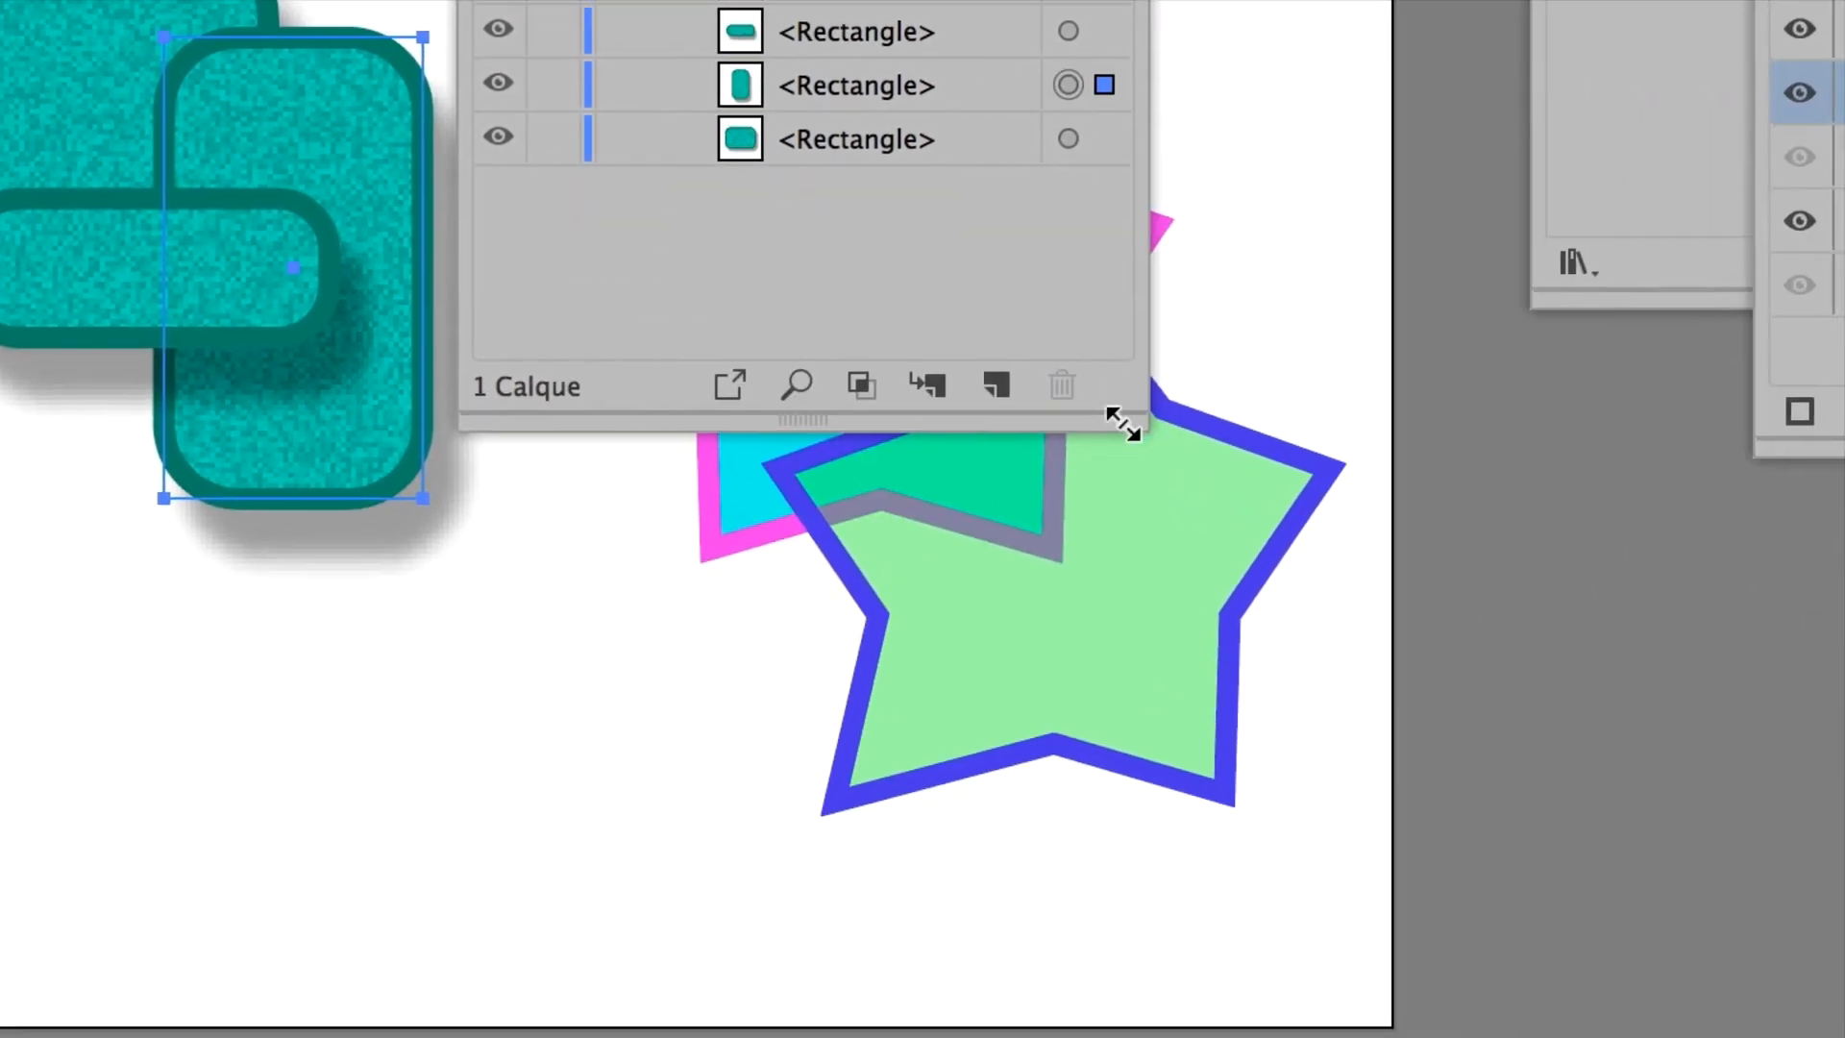
{"action": "left_click_drag", "start_coordinate": [1121, 423], "coordinate": [1422, 347]}
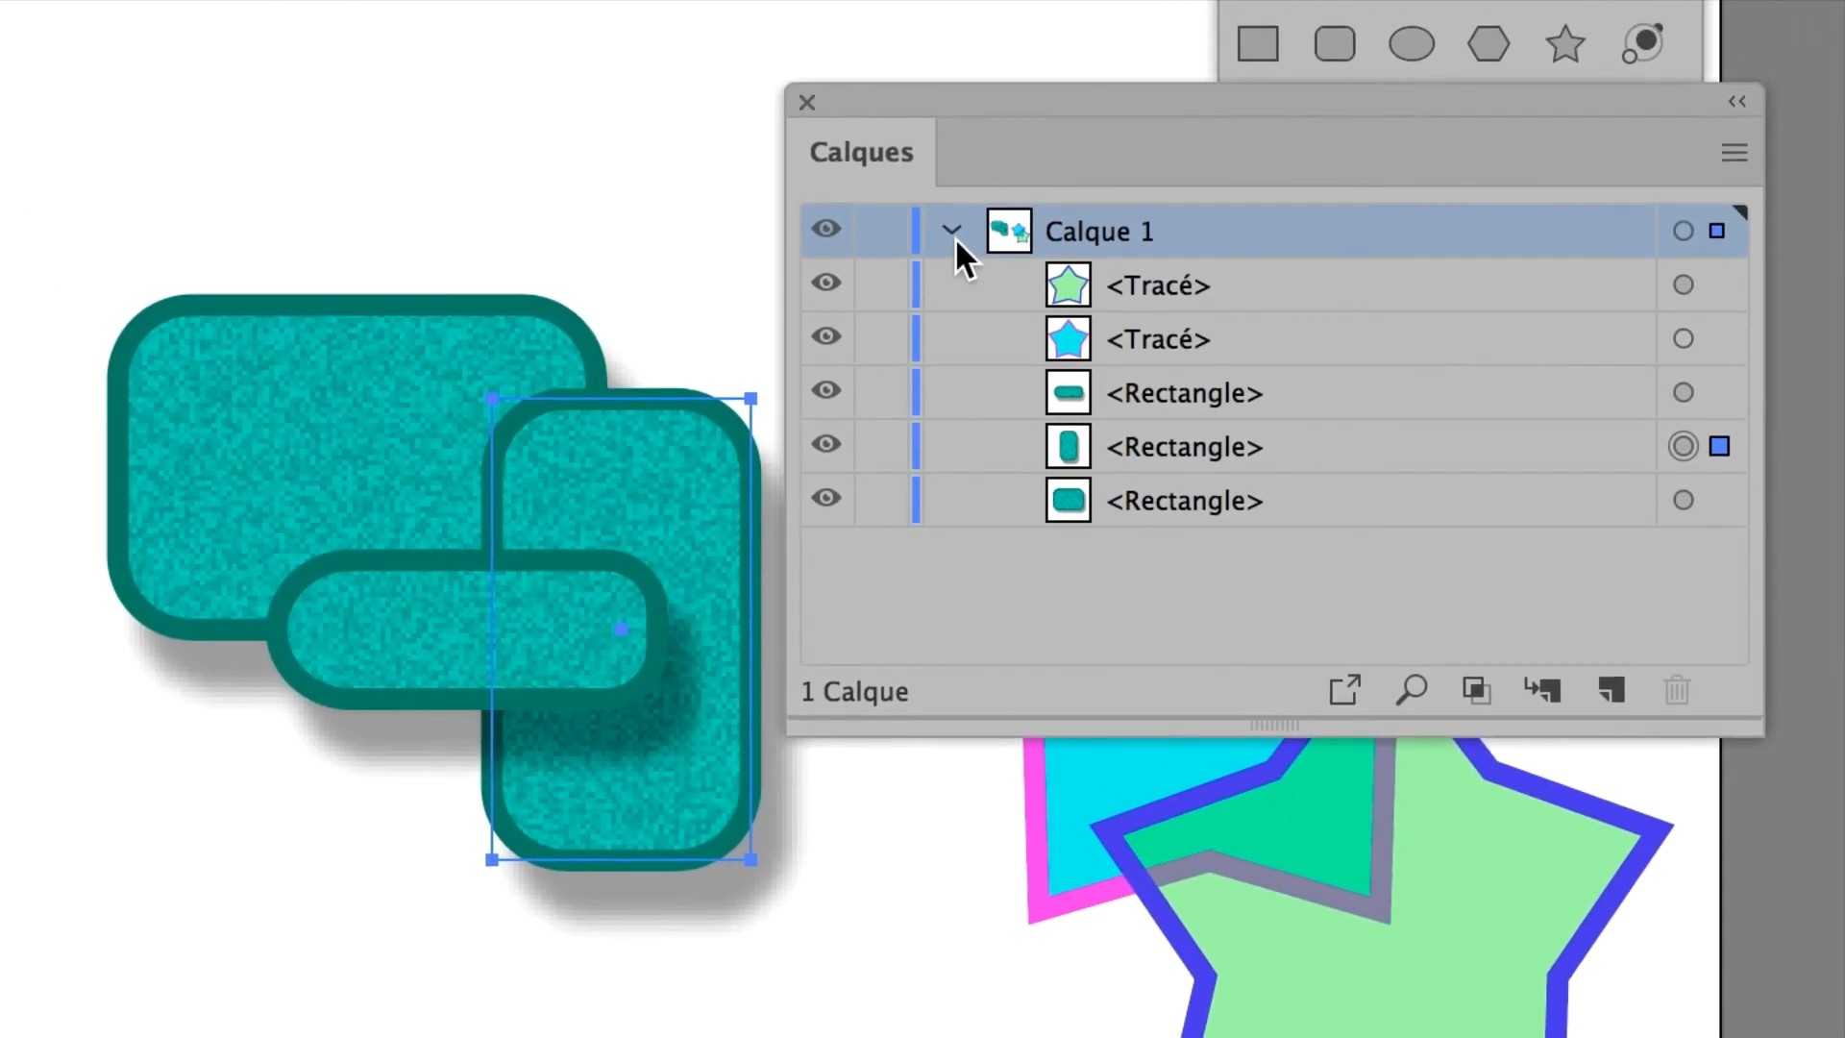
{"action": "left_click", "coordinate": [952, 232]}
{"action": "left_click", "coordinate": [953, 232]}
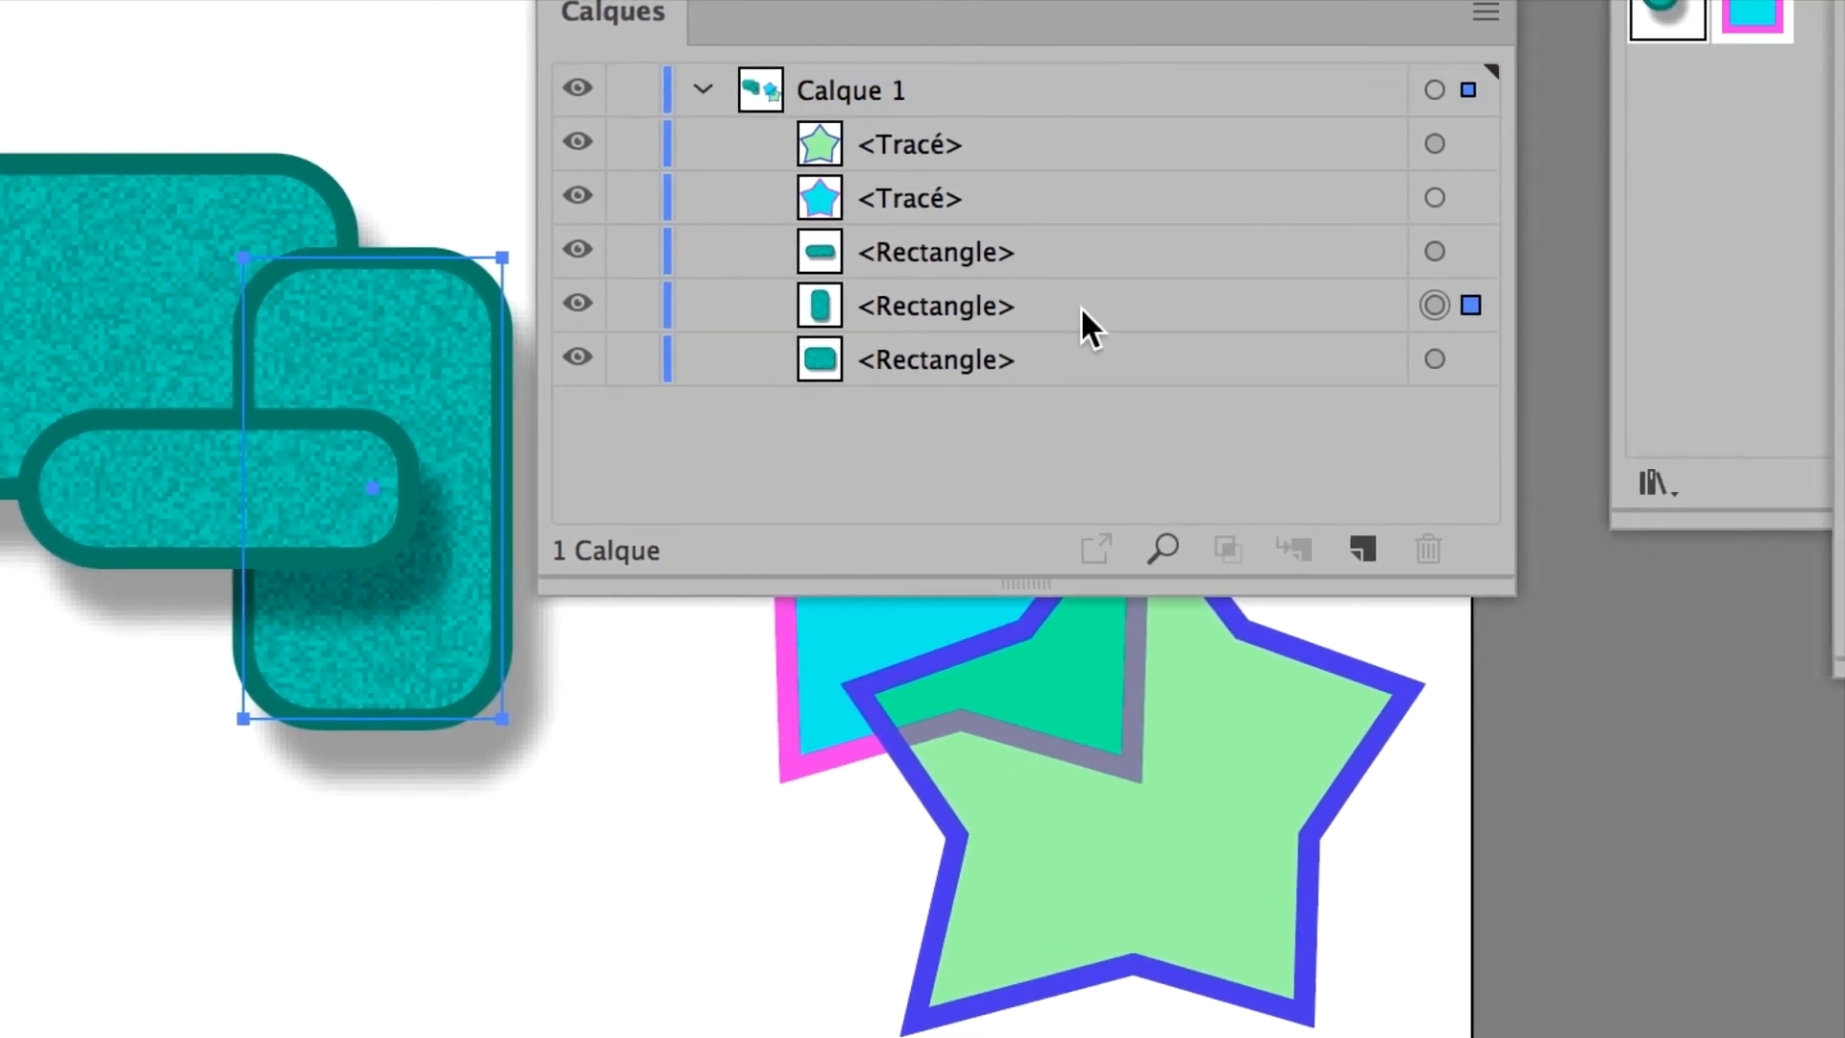
Move the tall rectangle's entry below the large rectangle in the Calque 1 object list
{"action": "left_click", "coordinate": [1283, 303]}
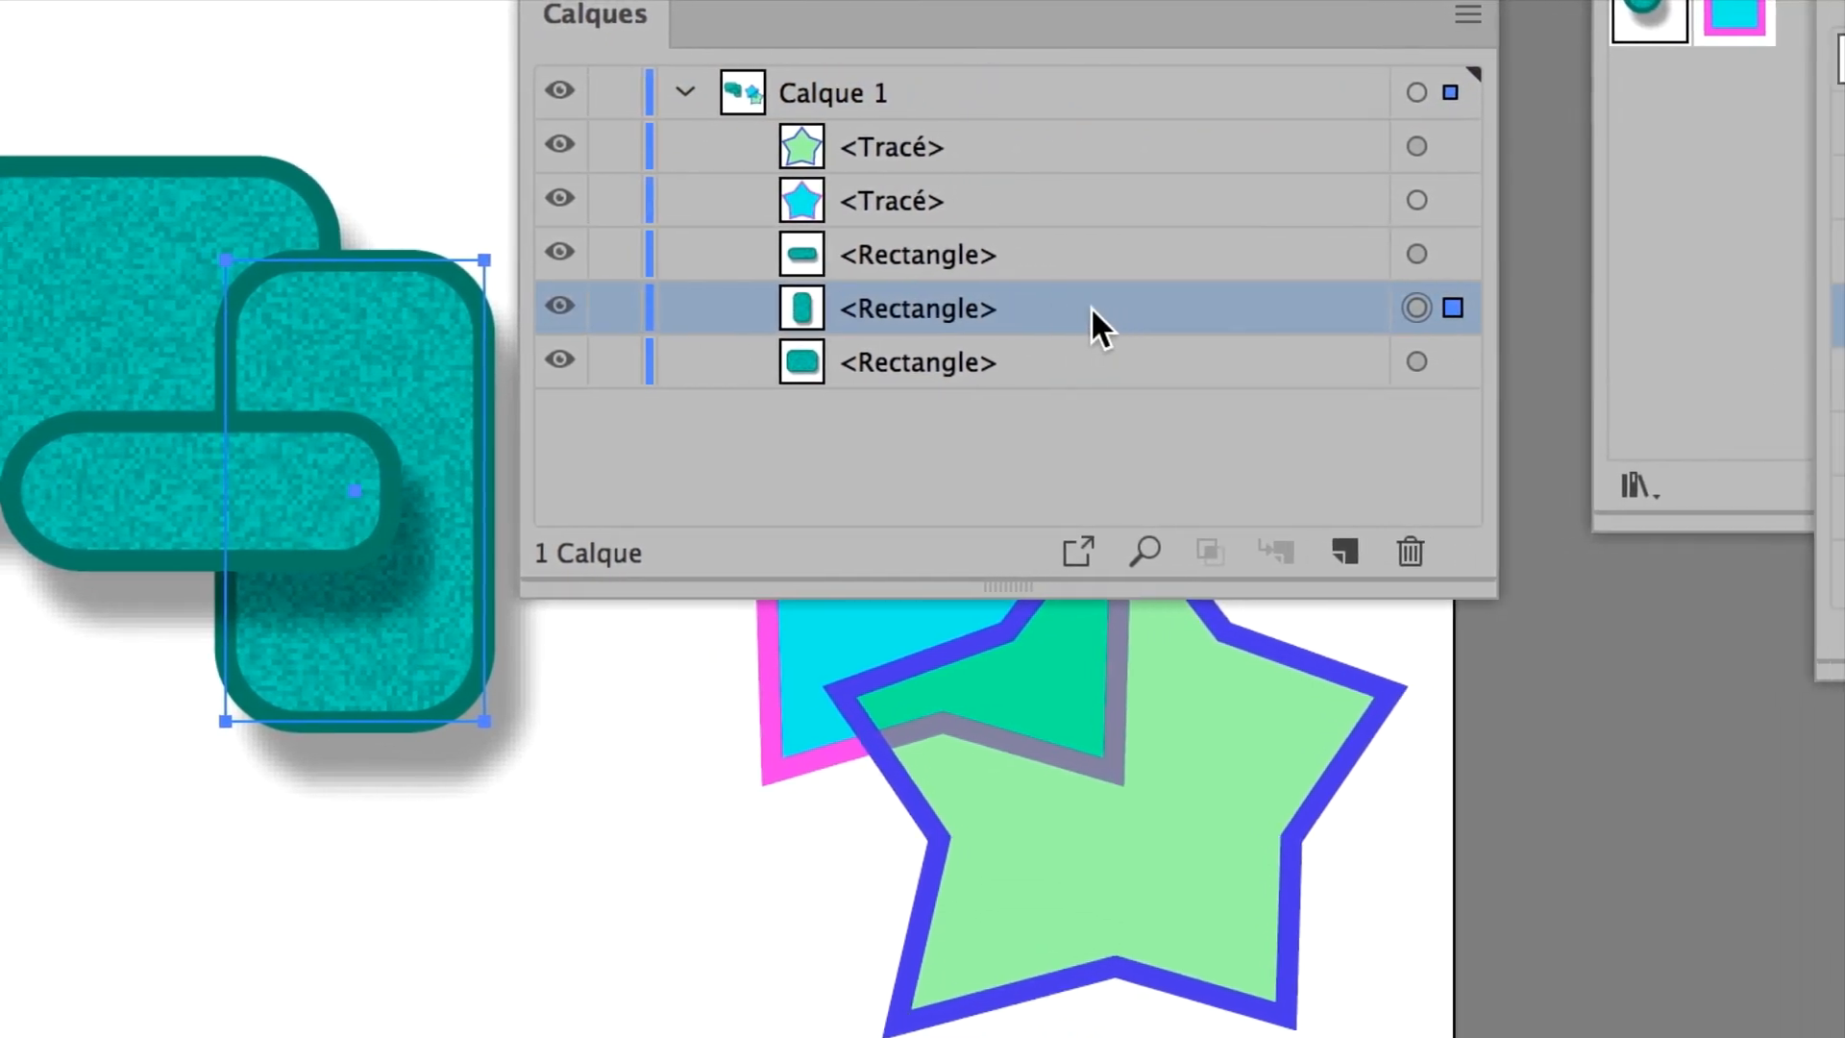
{"action": "left_click_drag", "start_coordinate": [1091, 308], "coordinate": [1086, 434]}
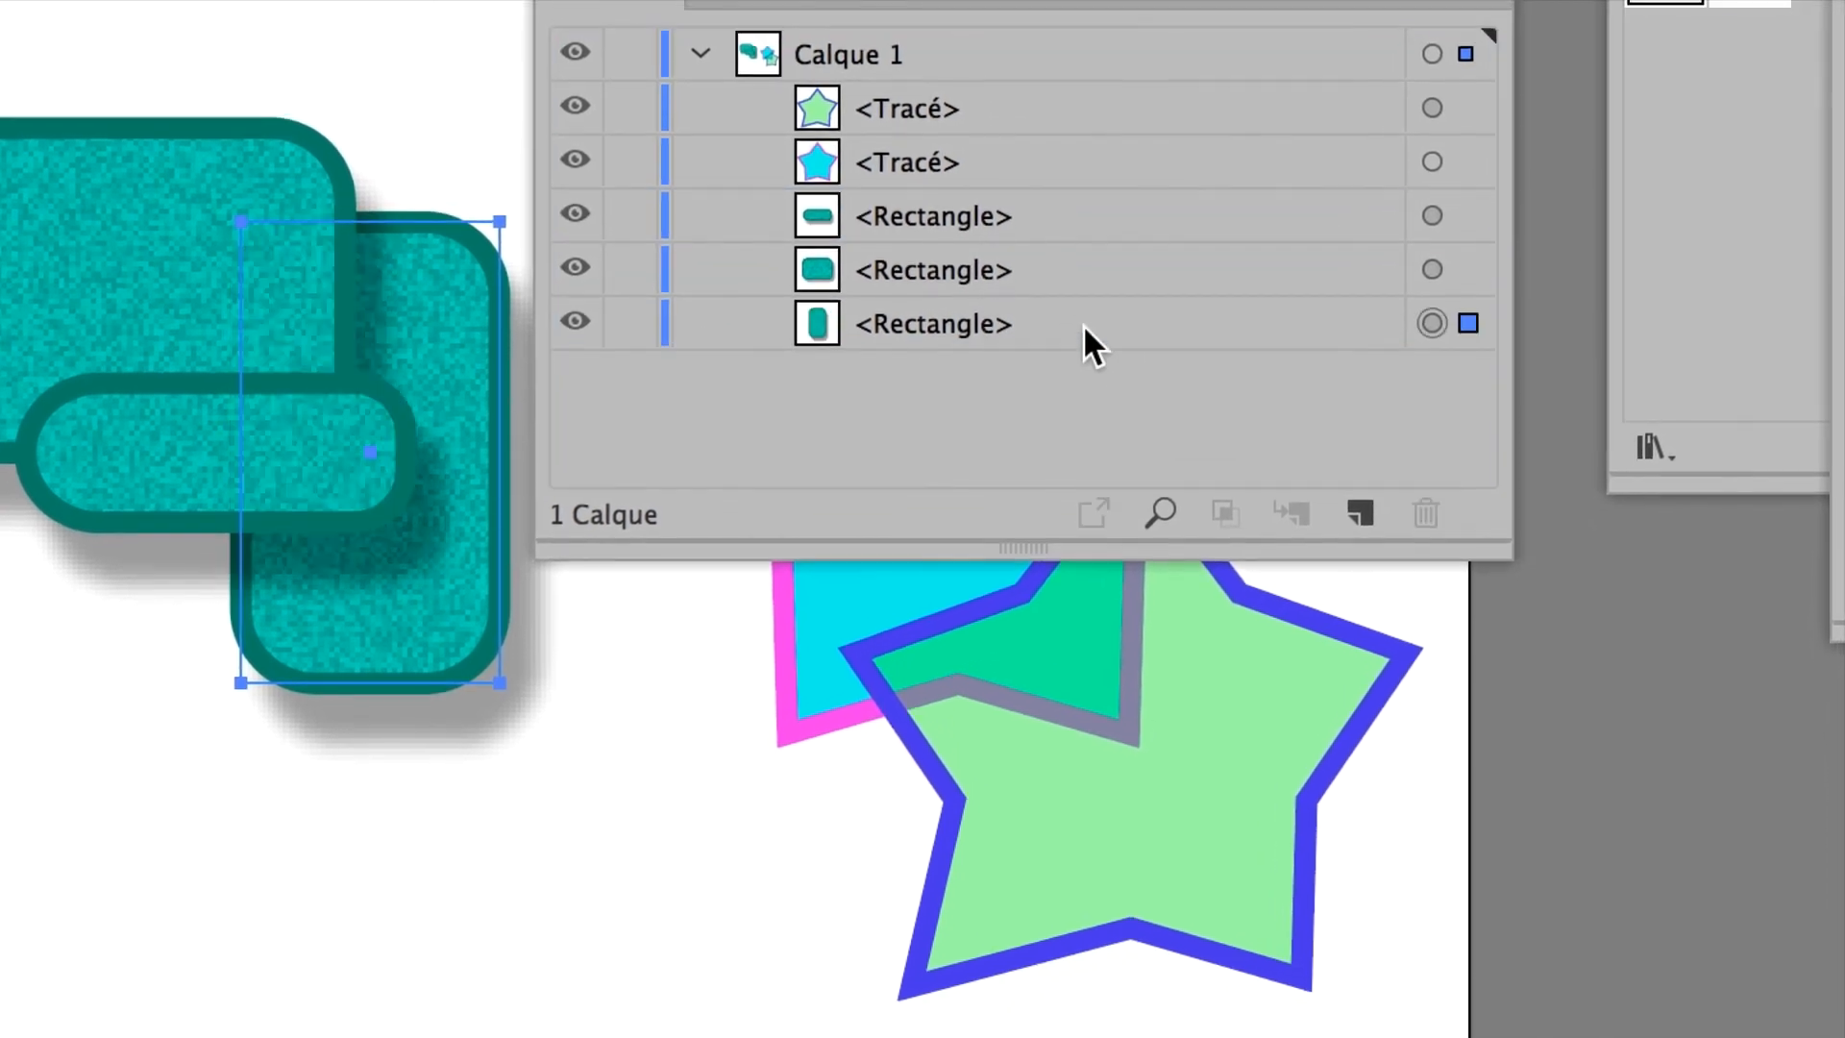
Move the tall rectangle's entry directly above the small horizontal rectangle in the Calque 1 object list
{"action": "left_click", "coordinate": [1083, 324]}
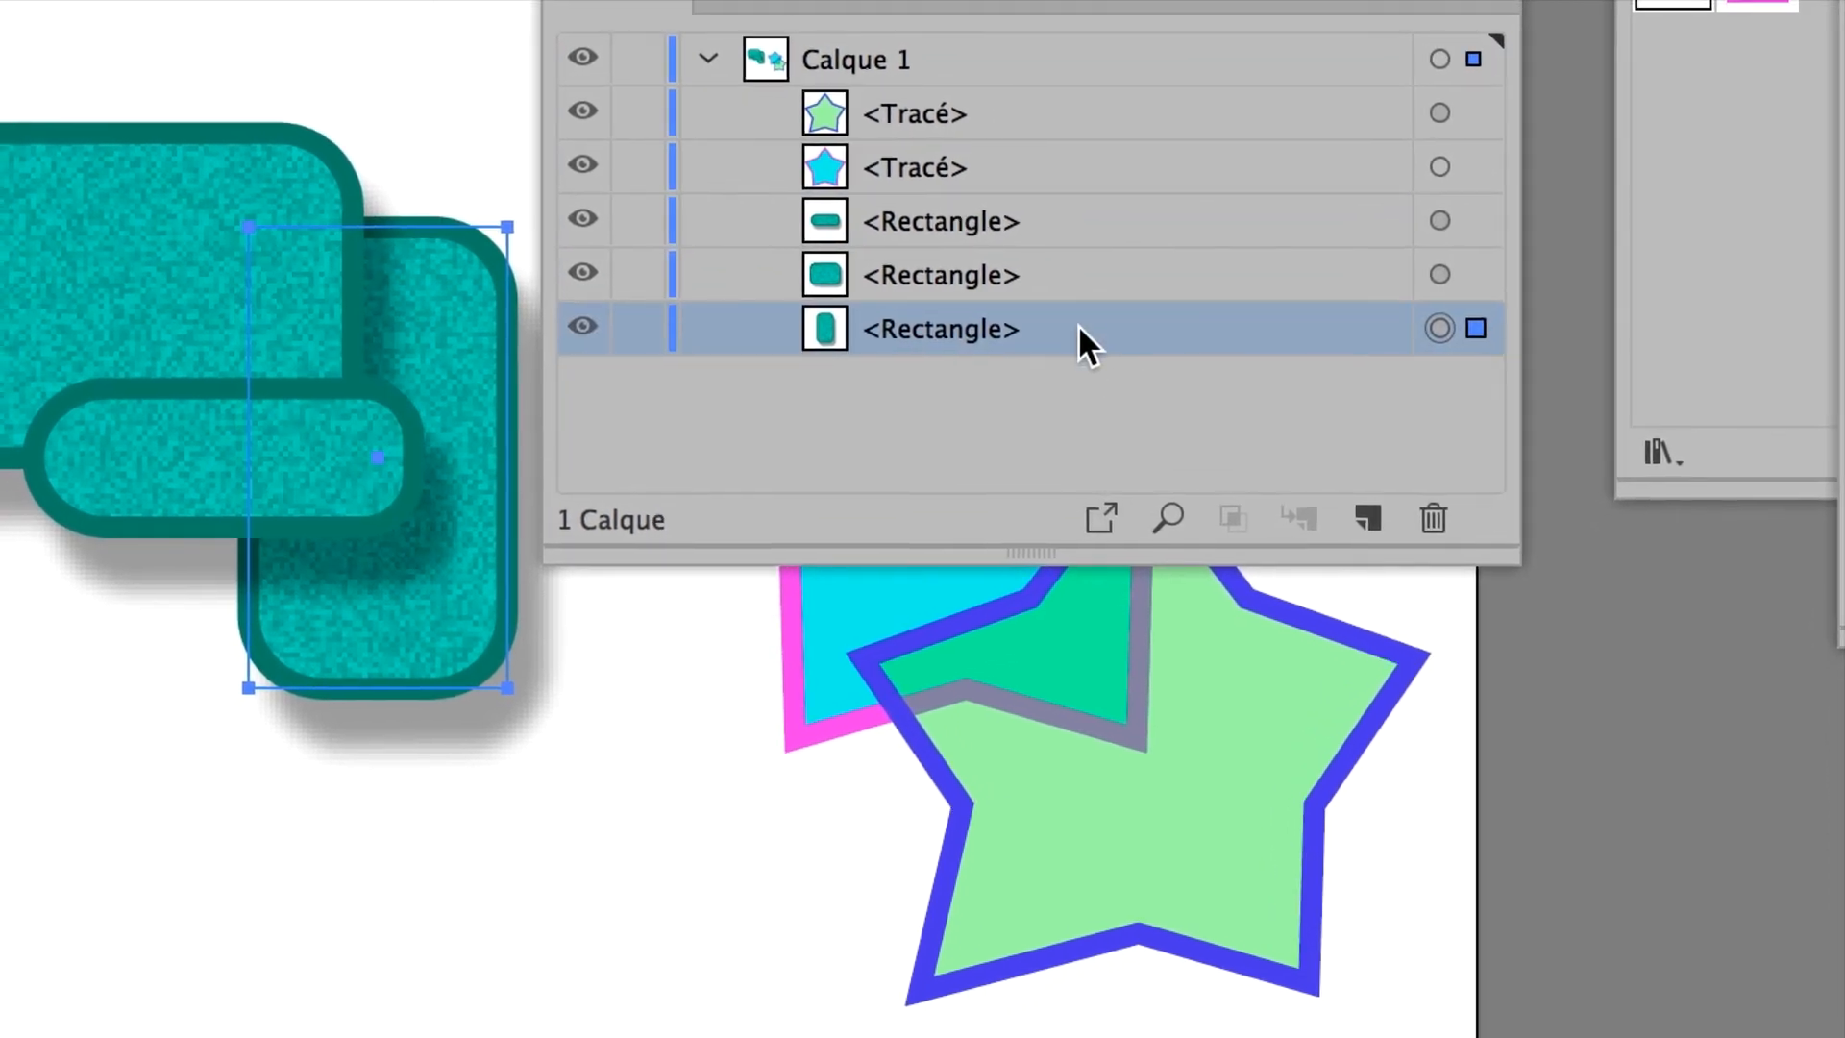
{"action": "left_click_drag", "start_coordinate": [1078, 327], "coordinate": [1078, 225]}
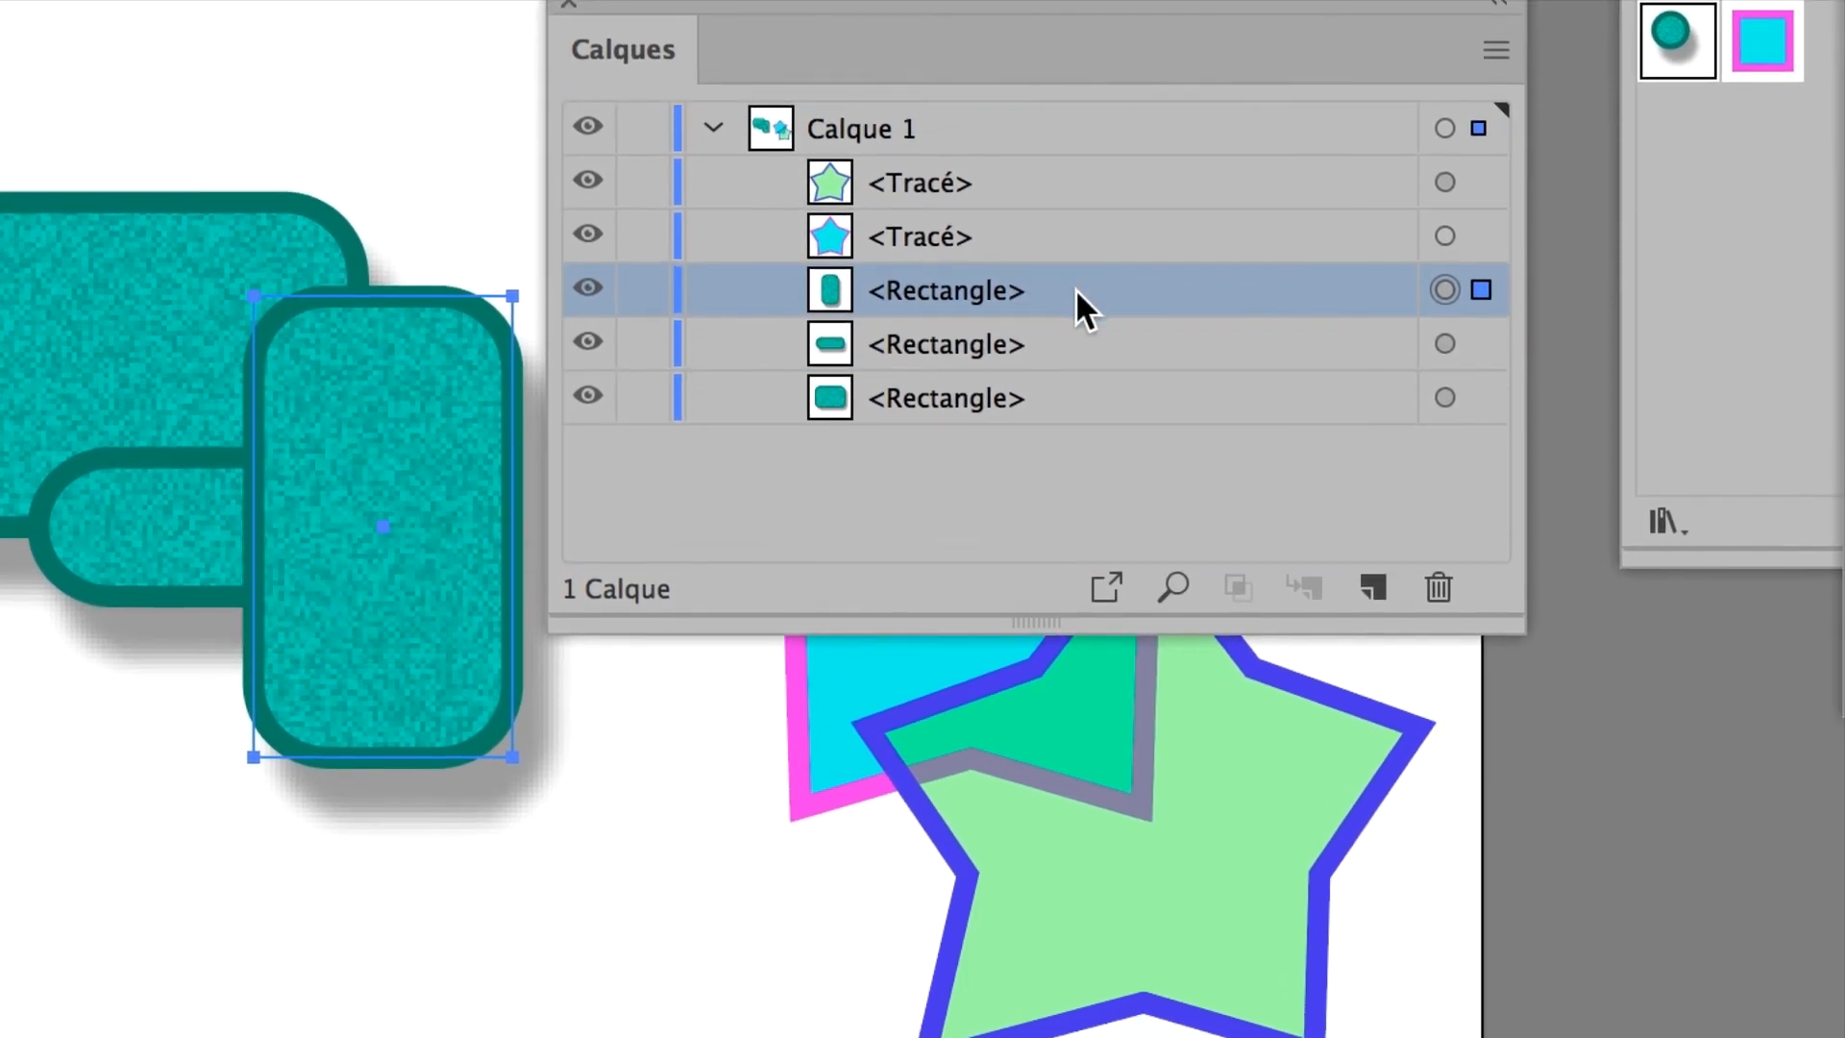
{"action": "left_click_drag", "start_coordinate": [1075, 288], "coordinate": [1078, 188]}
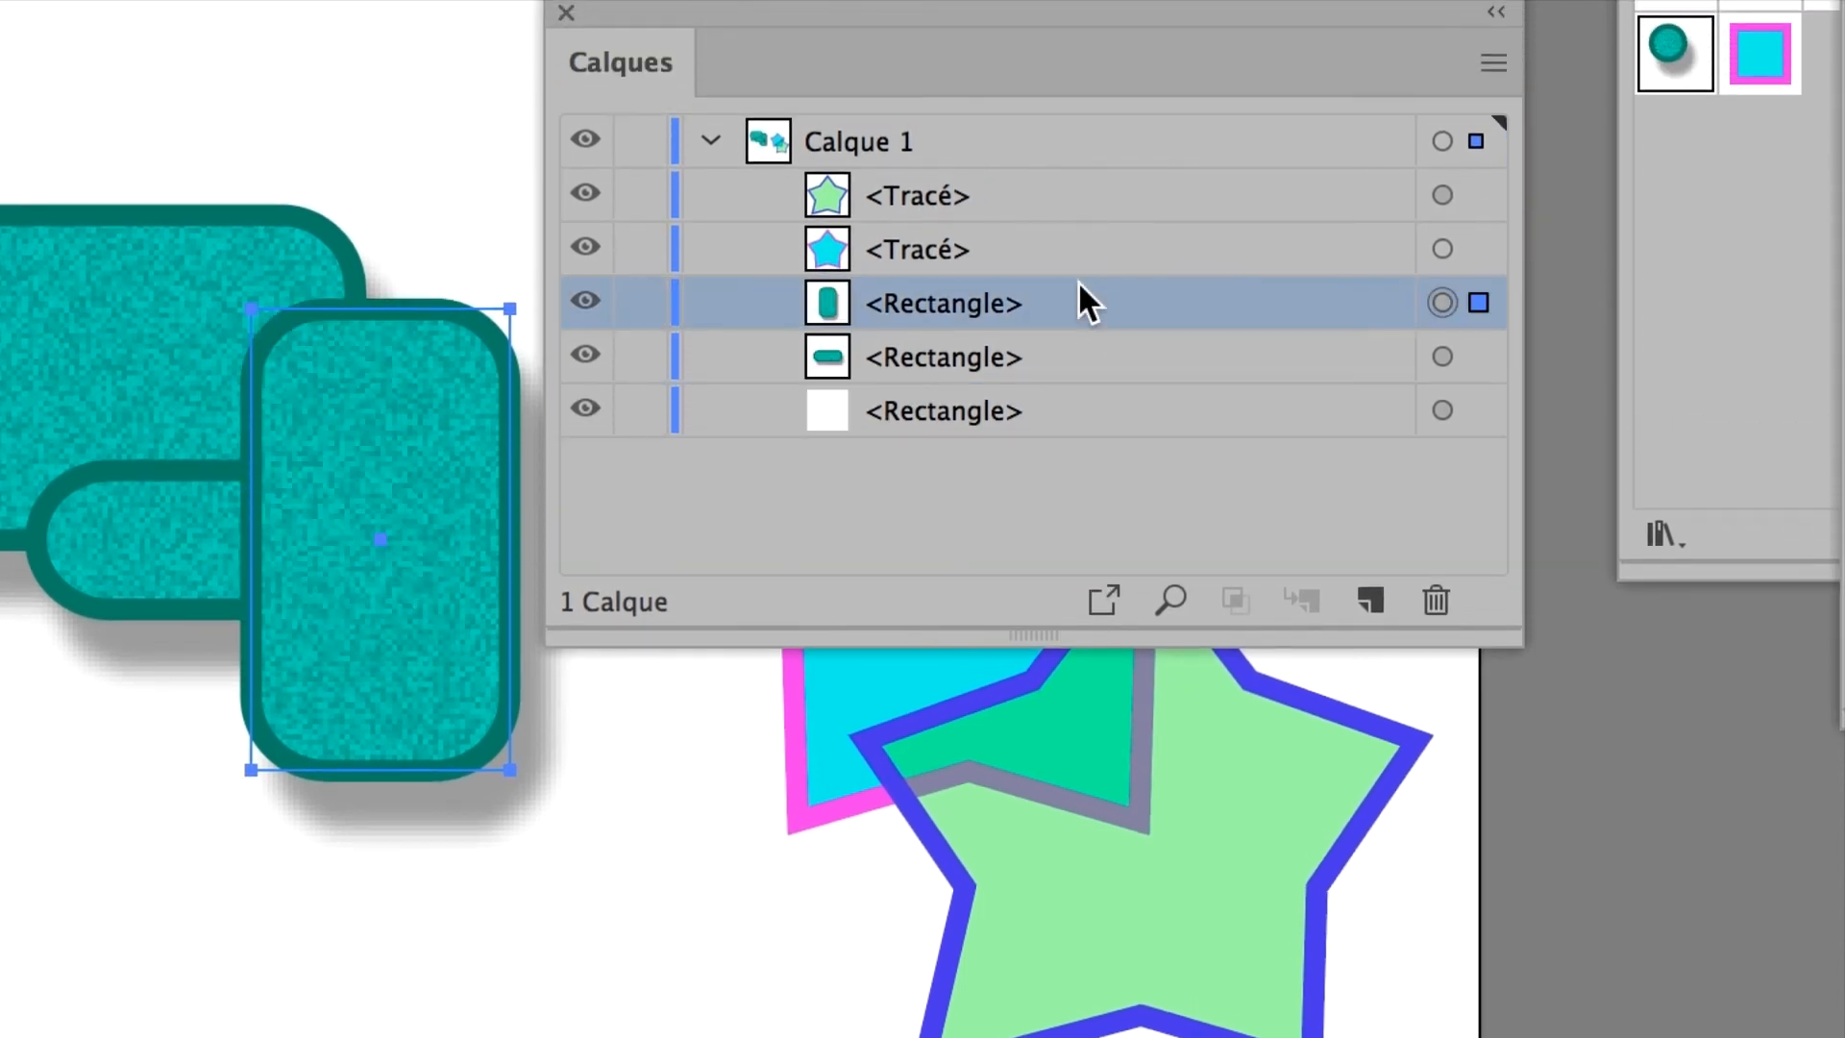